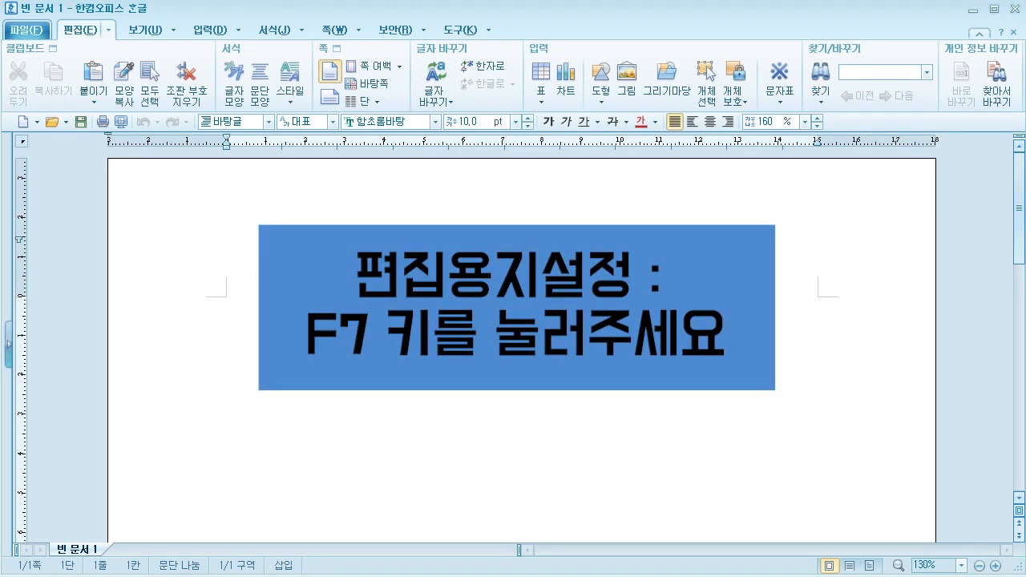
Set the left and right page margins to 20 mm in the paper setup.
key(F7)
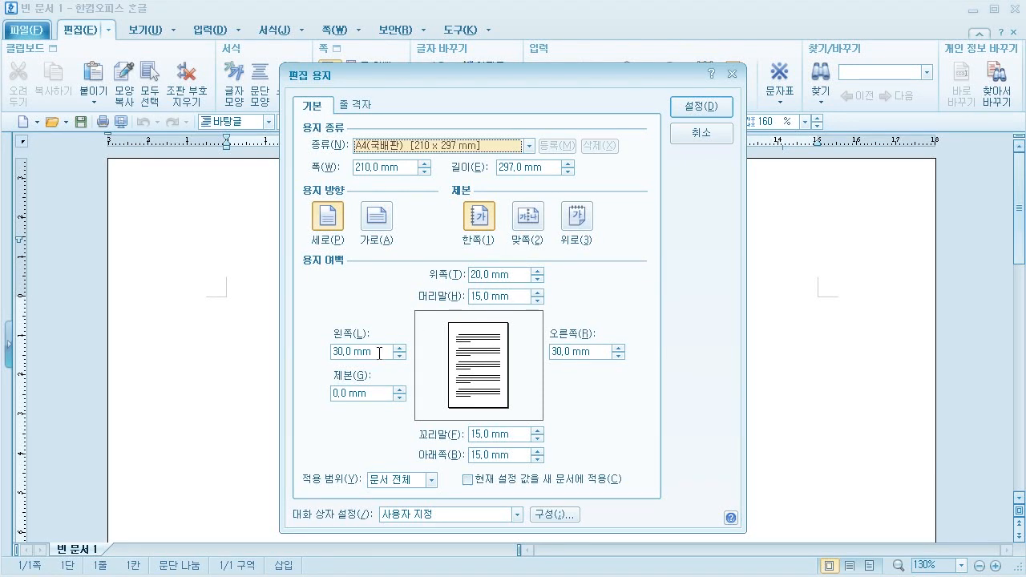
drag(377, 352, 248, 344)
text(20)
key(Tab)
text(20)
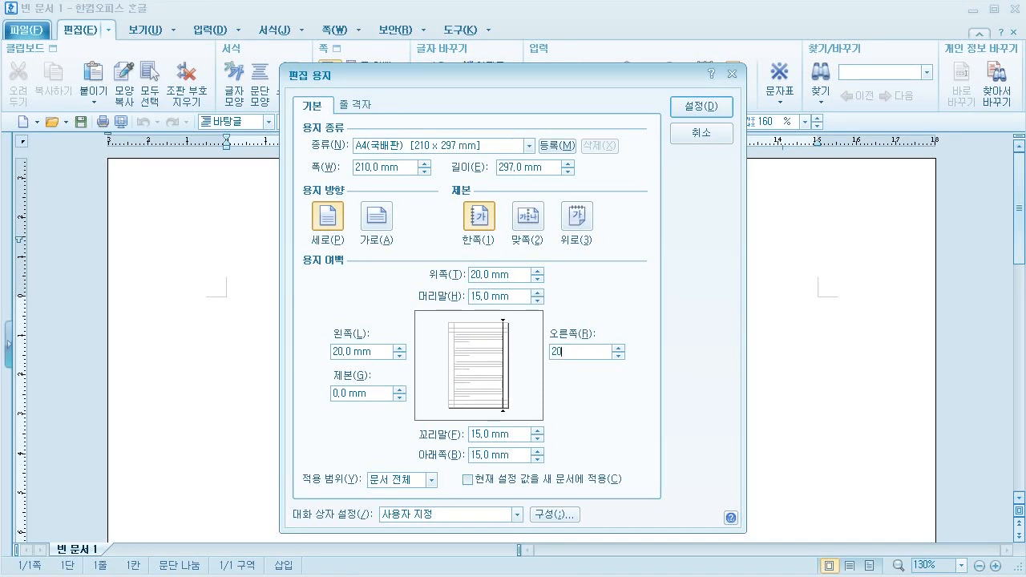
Set the top and bottom page margins to 10 mm.
click(519, 276)
text(10)
key(Tab)
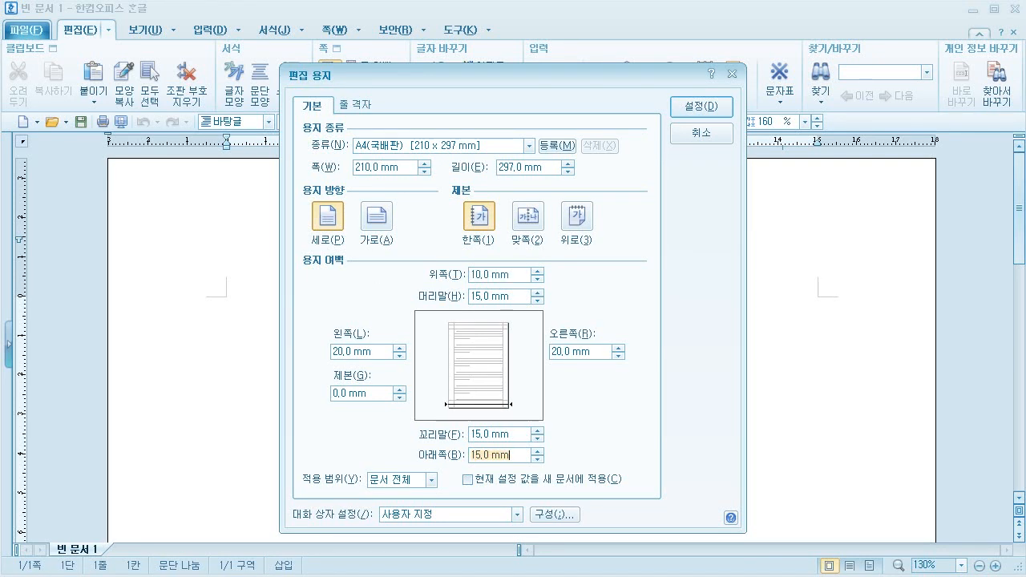
text(10)
Set the header and footer margins to 10 mm and apply the paper setup.
key(Tab)
key(Tab)
key(Tab)
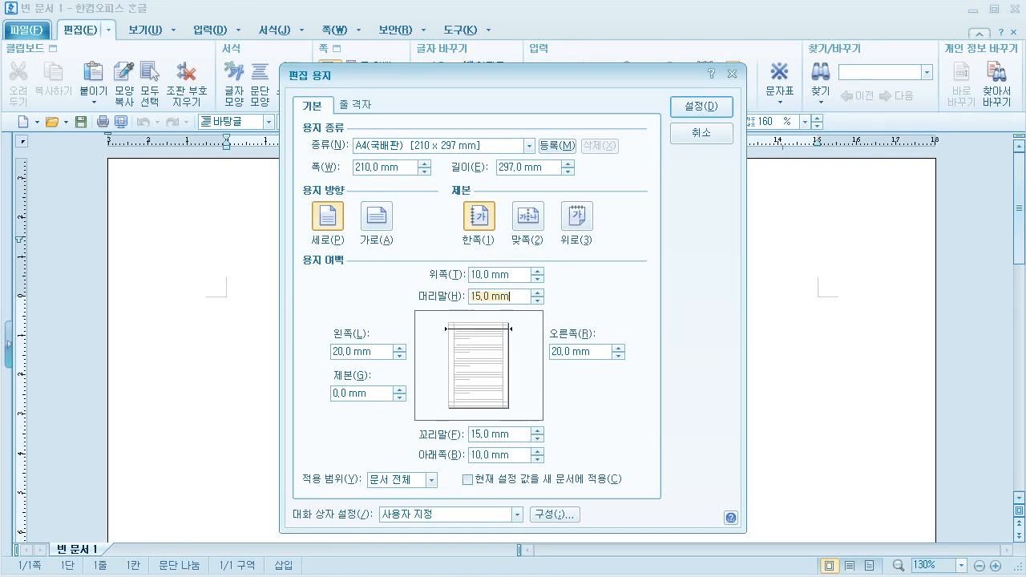
text(10)
key(Tab)
text(10)
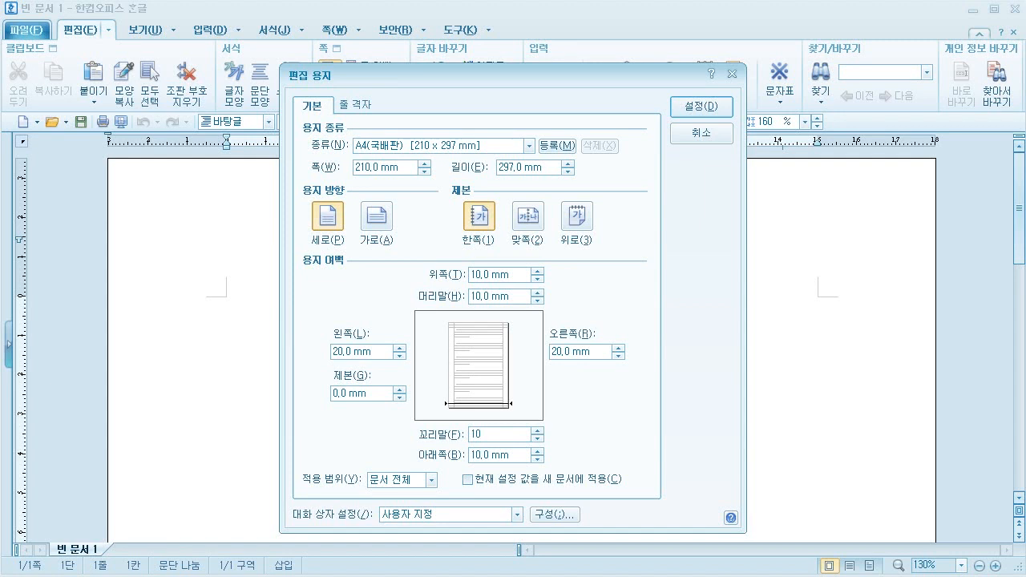
click(701, 107)
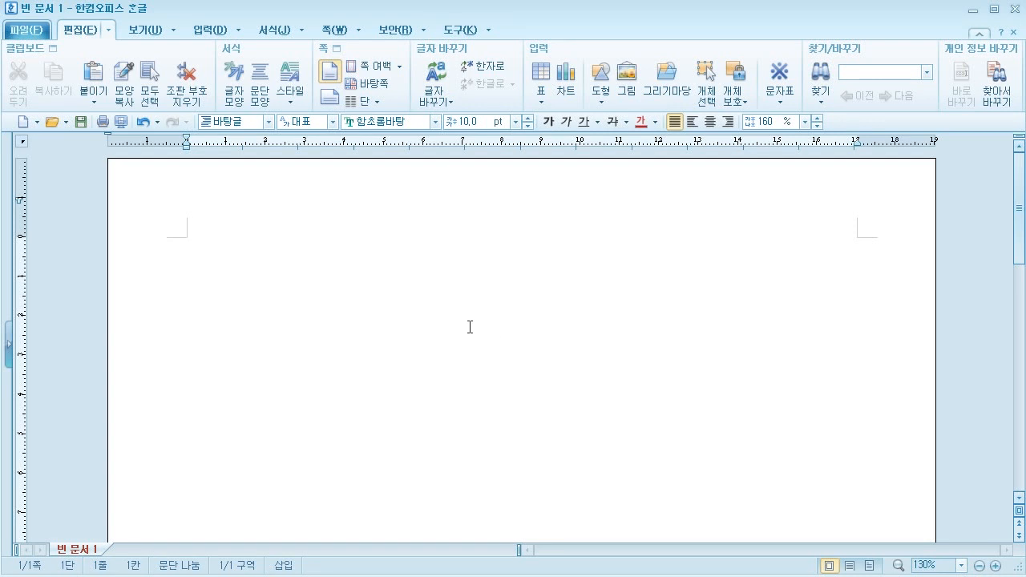
Write the first stanza on three lines: "나 하늘로 돌아가리라." / "새벽 빛 와 닿으면 스러지는" / "이슬 더불어 손에 손 잡고,".
text(나 하늘로 돌아가리라)
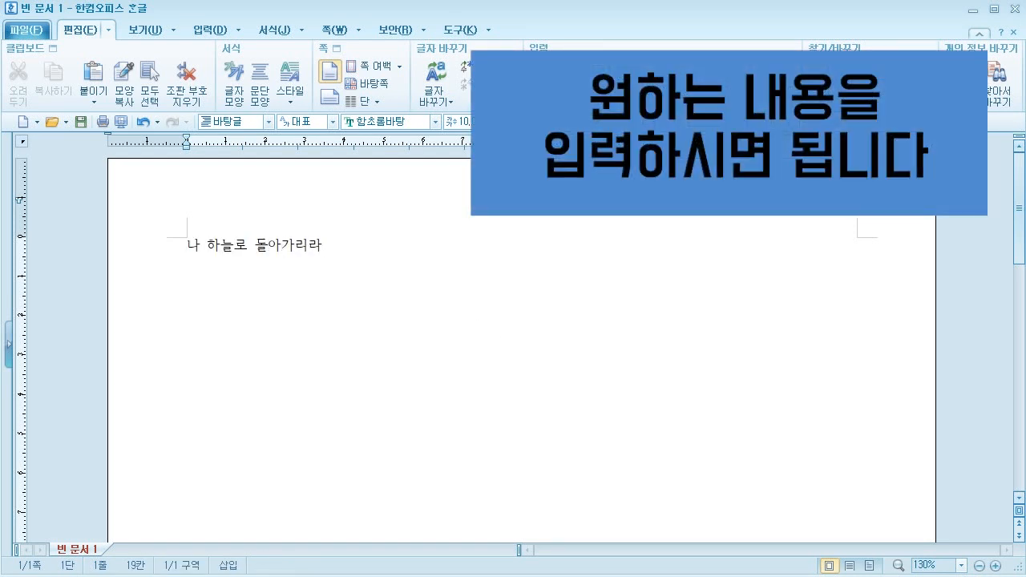
text(.)
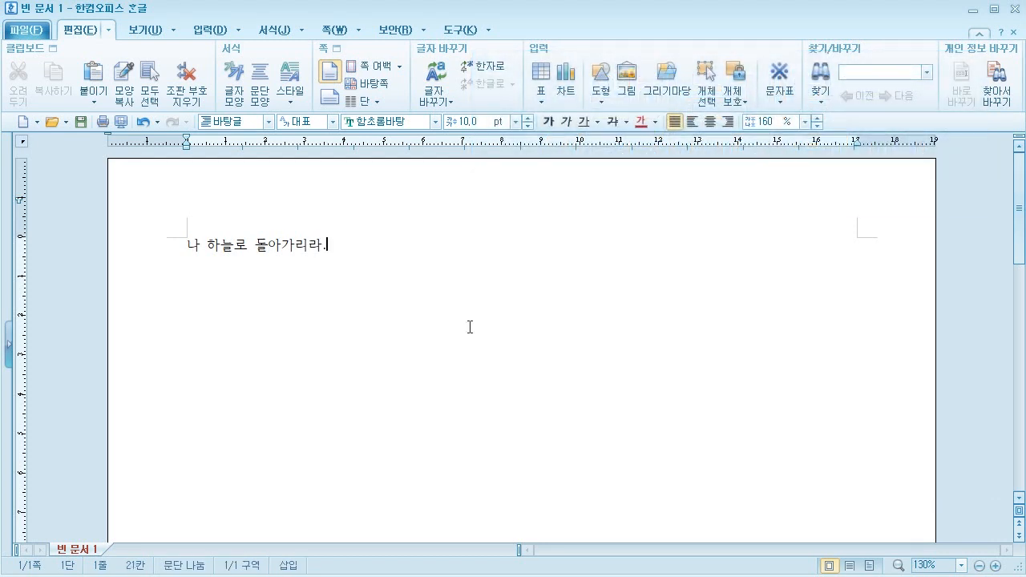
key(Return)
text(새벽 빛 와 닿으면)
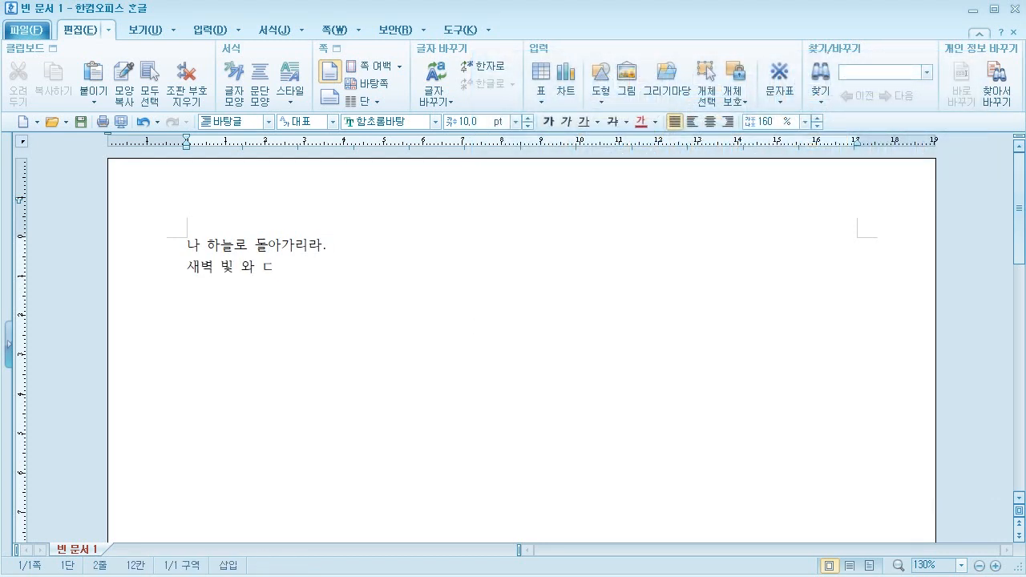
text( 스러지는)
key(Return)
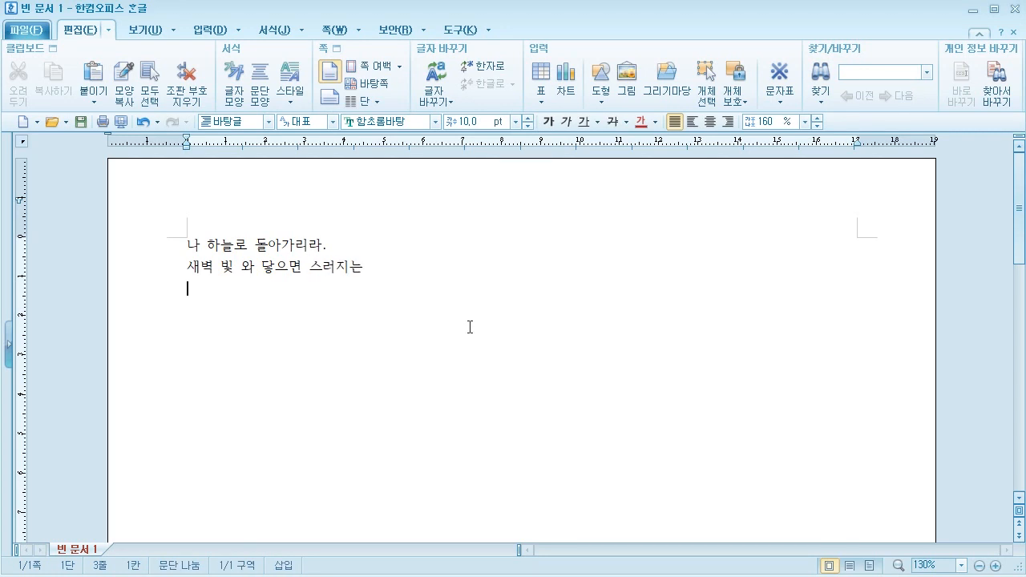
text(이슬)
text( 더불어 손에 손 )
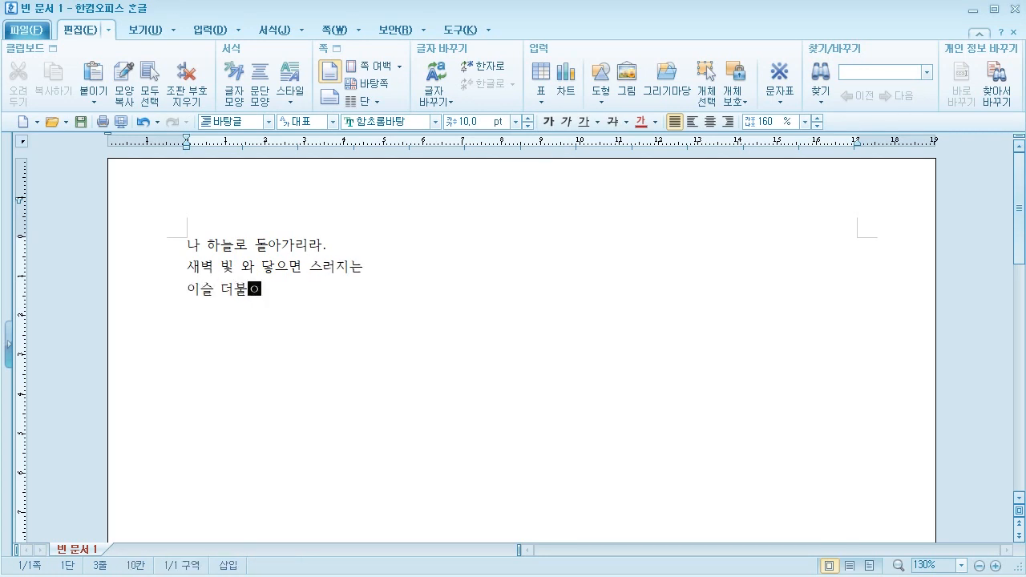
text(잡고.)
Write the second stanza below a blank line: "나 하늘로 돌아가리라" / "노을 빛 함께 단 둘이서" / "기슭에서 놀다가 그름 손짓하며는,".
key(Return)
key(Return)
text(나 하늘로 돌아가리라)
key(Return)
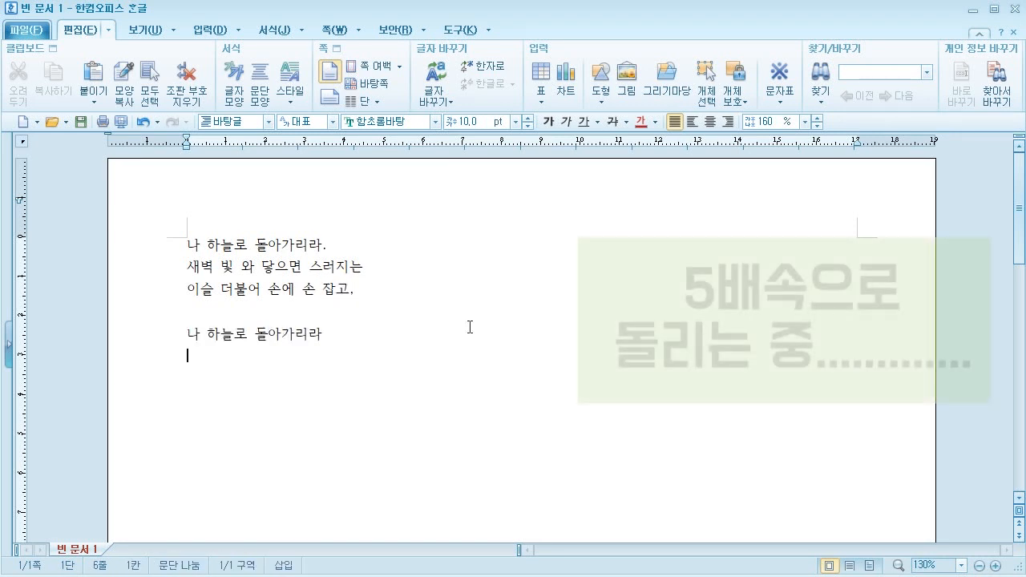
text(노을 빛 함께 단 둘이서)
key(Return)
text(기슭에서 놀다가 그름 손짓하며는.)
Write the third stanza below a blank line: "나 하늘로 돌아가리라." / "아름다운 이 세상 소풍 끝내는 날" / "가서, 아름다웠다고 말하리라".
key(Return)
key(Return)
text(나 하늘로 돌아가리라.)
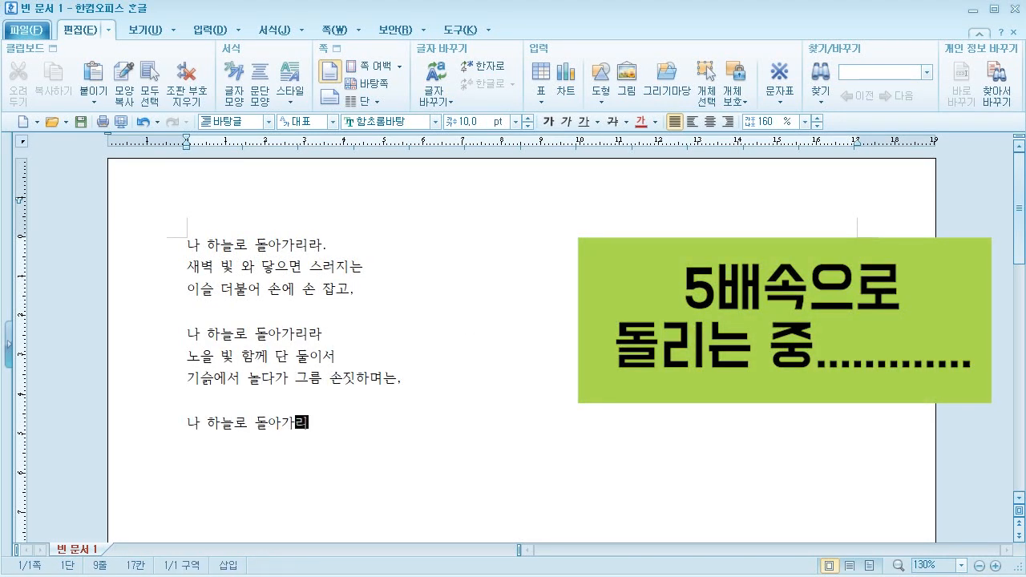
key(Return)
text(아름다운 이 세상 소풍 끝내는 날)
key(Return)
text(가서, 아름다웠다고 말하리라)
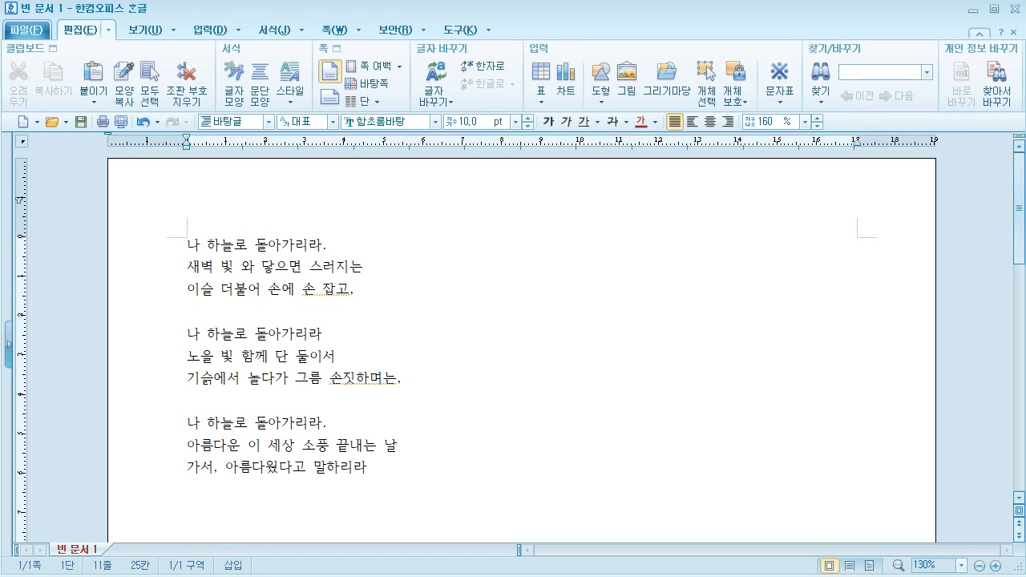
Select the whole poem from its first line through the end of its last line.
key(shift+Left)
click(171, 248)
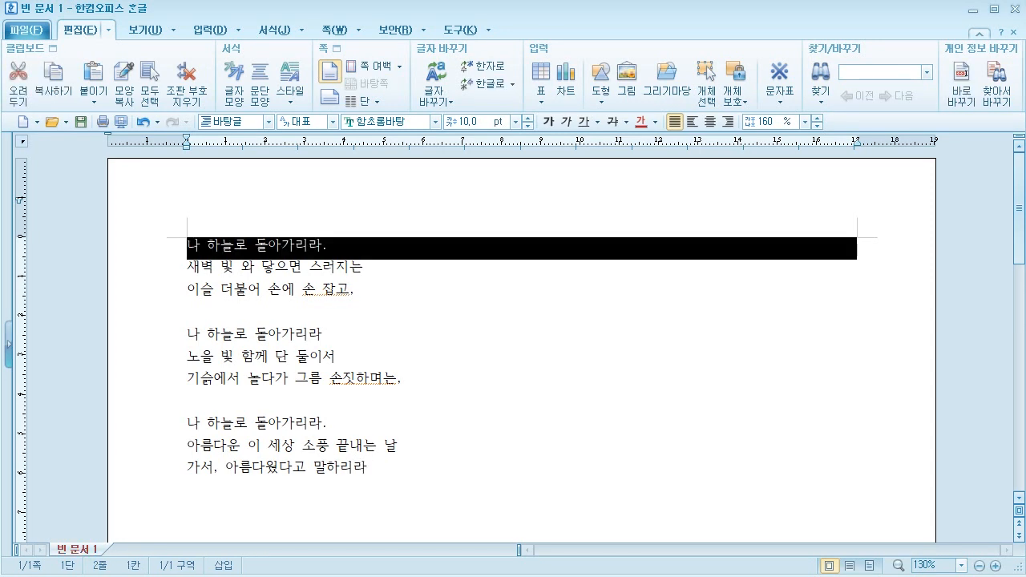
key(shift+Down)
key(shift+Down)
key(shift+Down)
key(shift+Down)
key(shift+Down)
key(shift+Down)
key(shift+Down)
key(shift+Down)
key(shift+Down)
key(shift+Down)
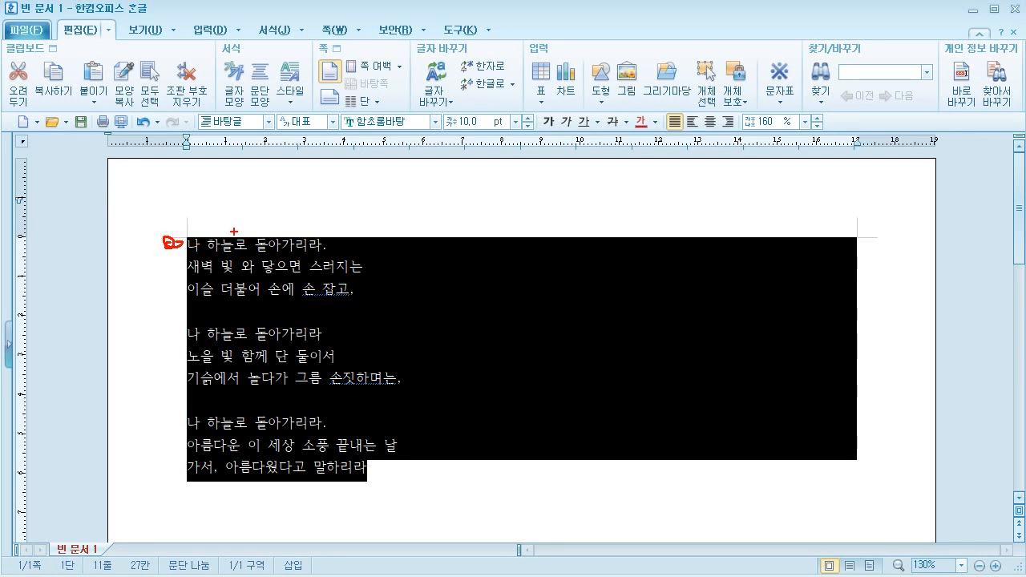
drag(233, 228, 275, 431)
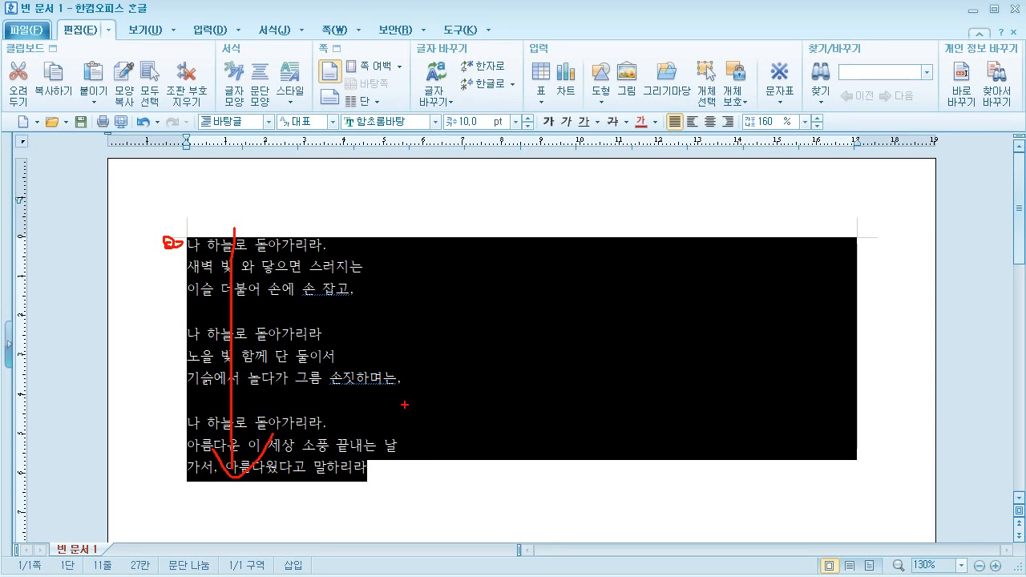
key(Escape)
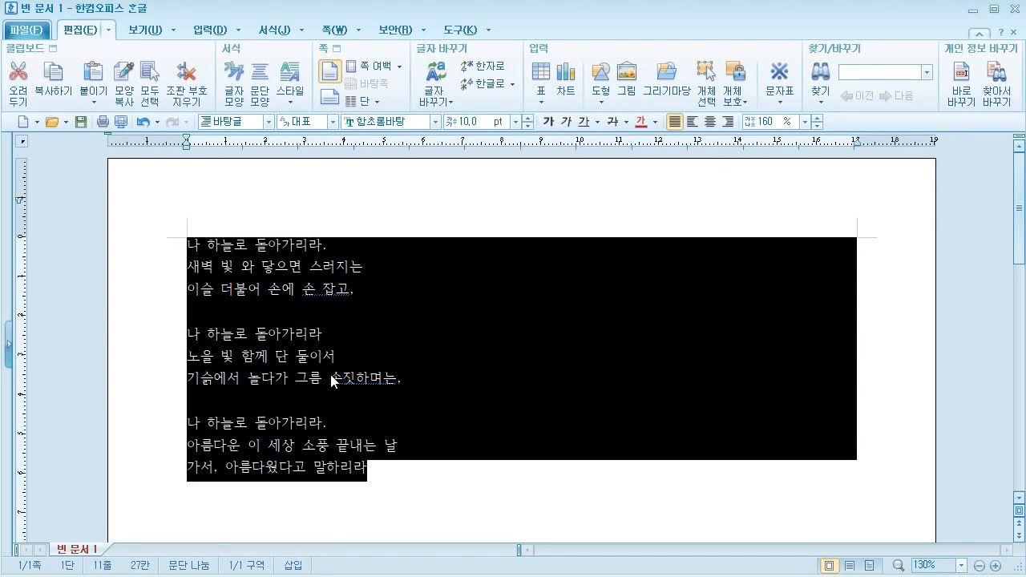
key(ctrl+2)
drag(336, 106, 435, 137)
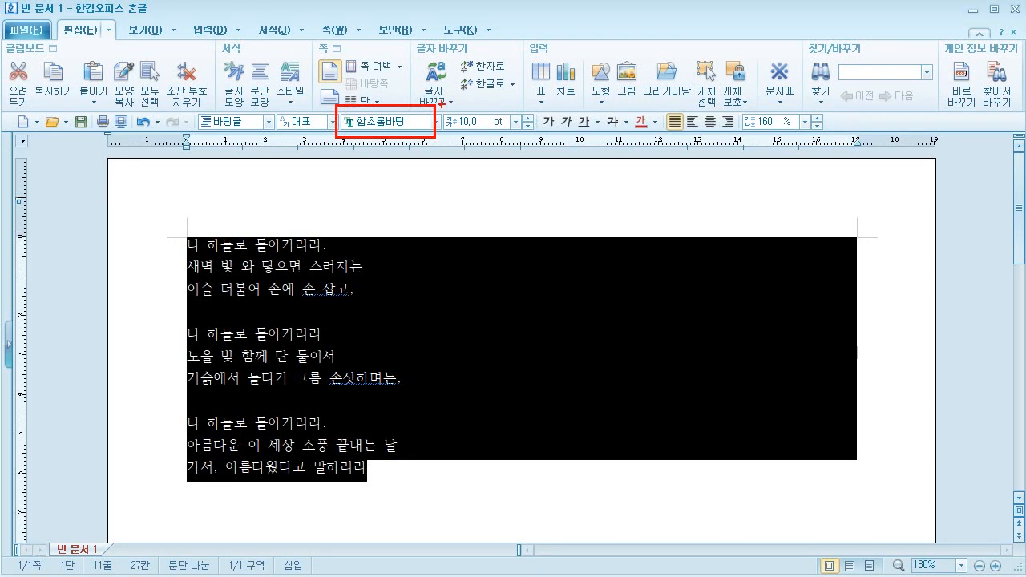
mouse_move(442, 104)
mouse_down()
mouse_move(465, 133)
mouse_move(513, 137)
mouse_up()
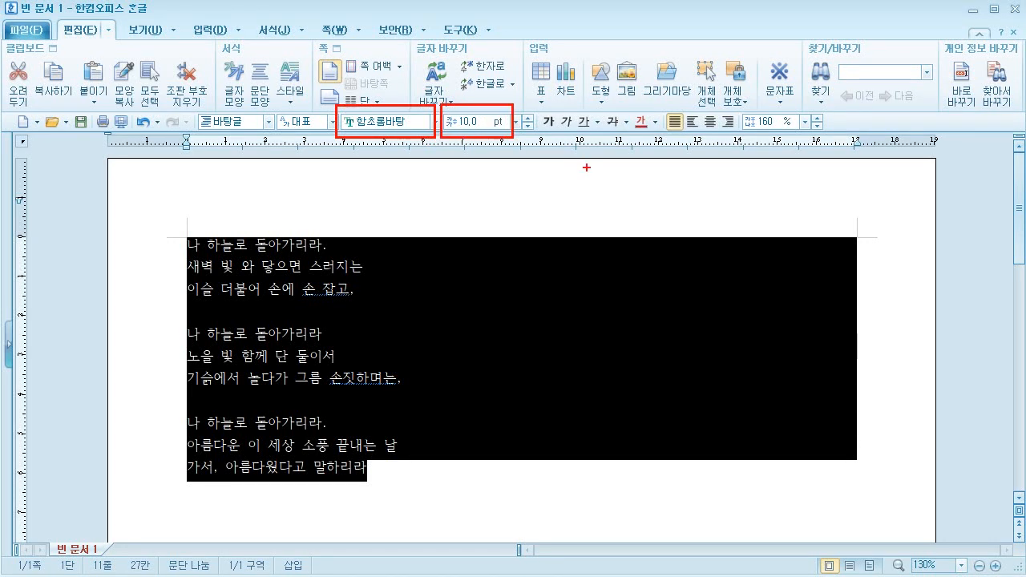
mouse_move(623, 105)
mouse_down()
mouse_move(644, 134)
mouse_move(736, 136)
mouse_up()
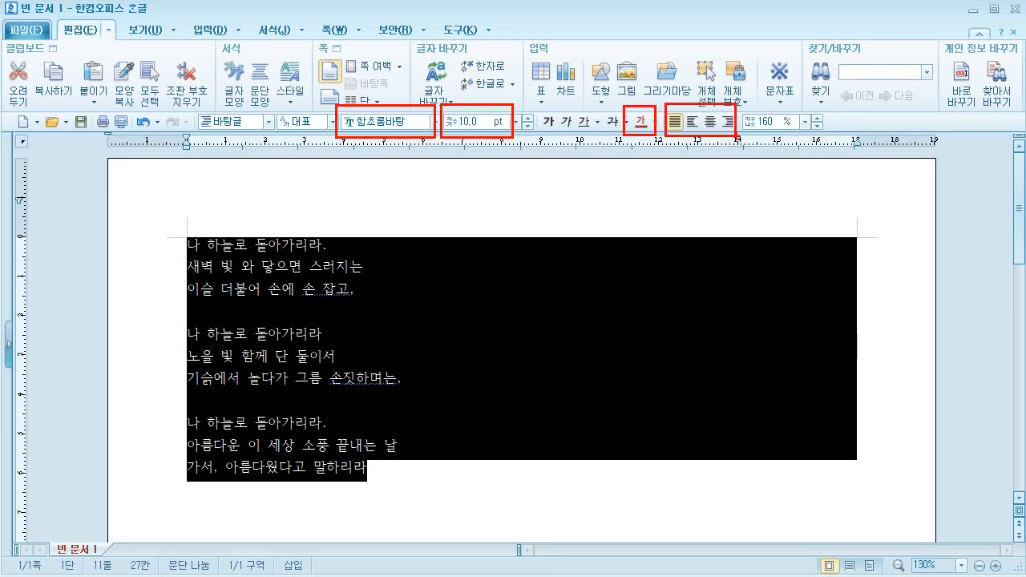
key(Escape)
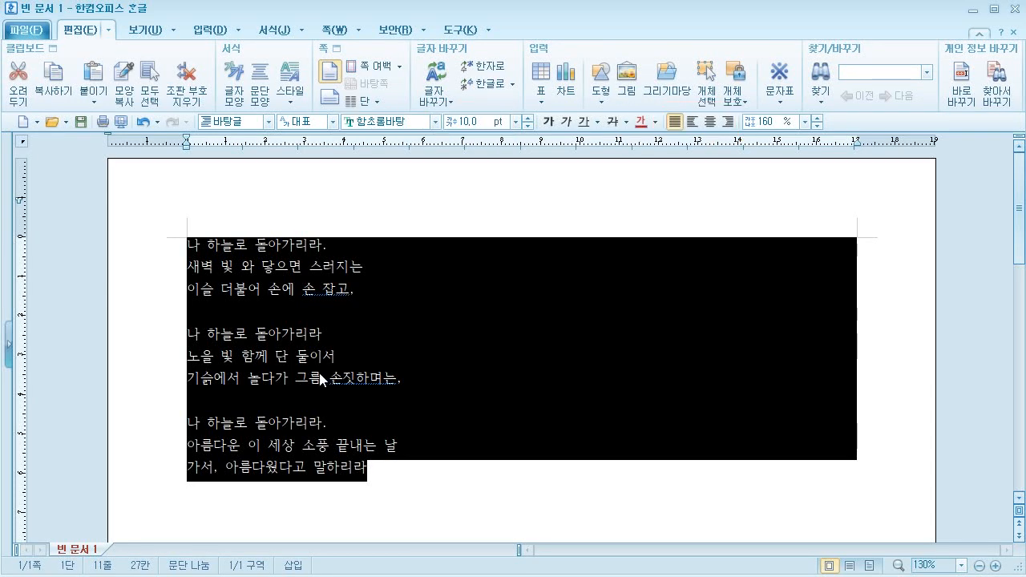
Change the selected poem's font to 한컴 윤고딕 230.
click(393, 121)
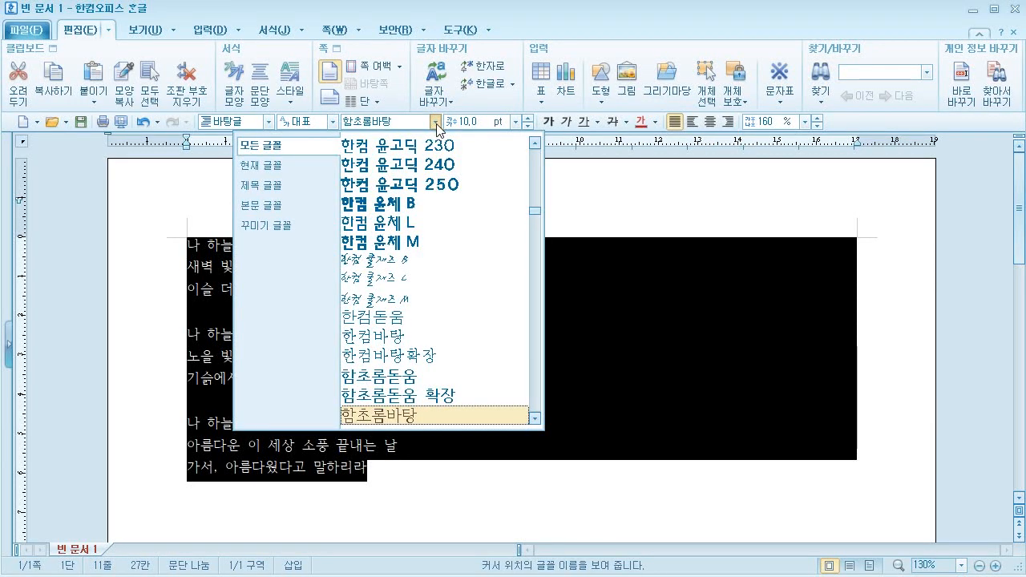
scroll(481, 225, down, 3)
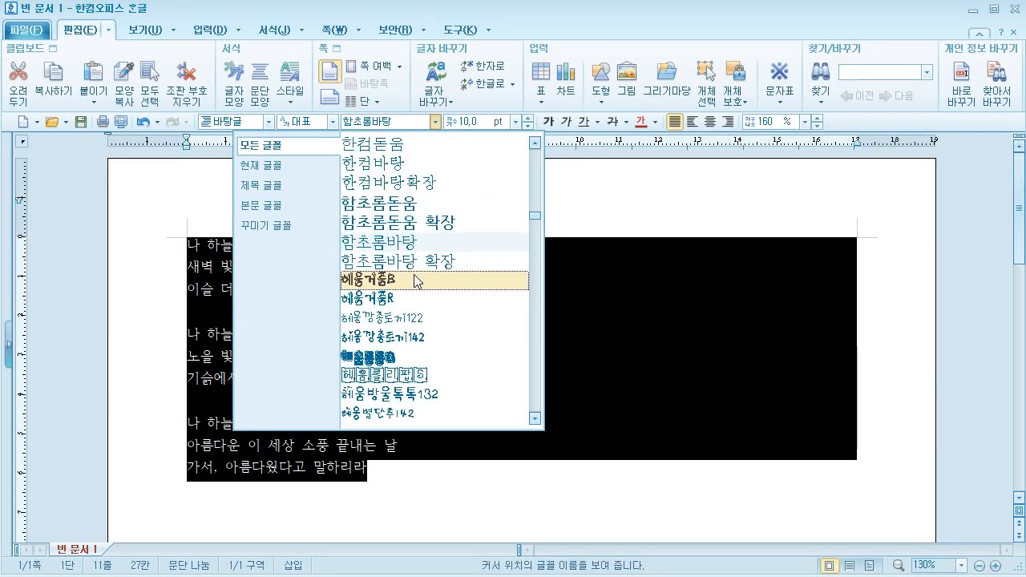
scroll(394, 256, down, 12)
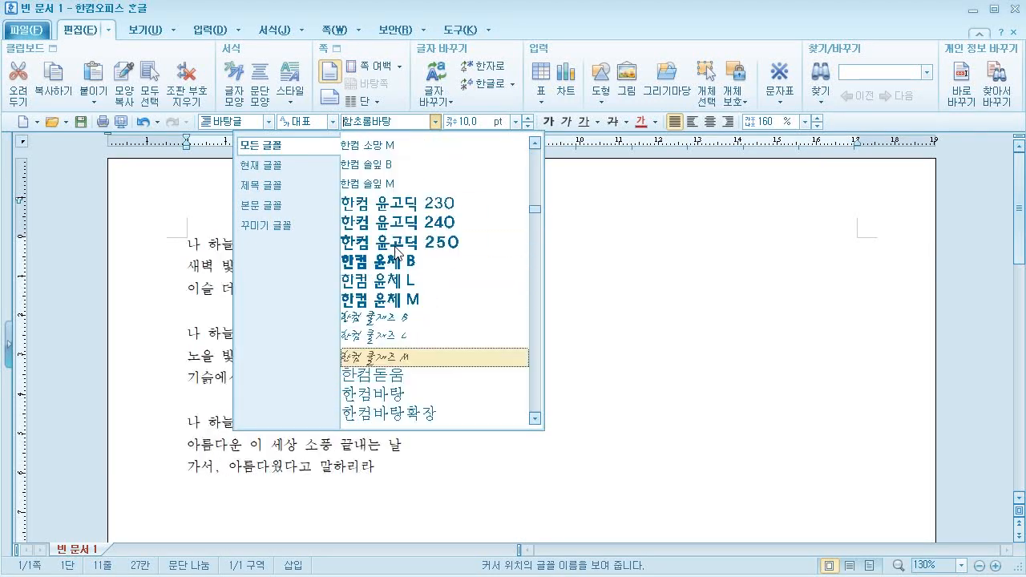
scroll(401, 196, up, 1)
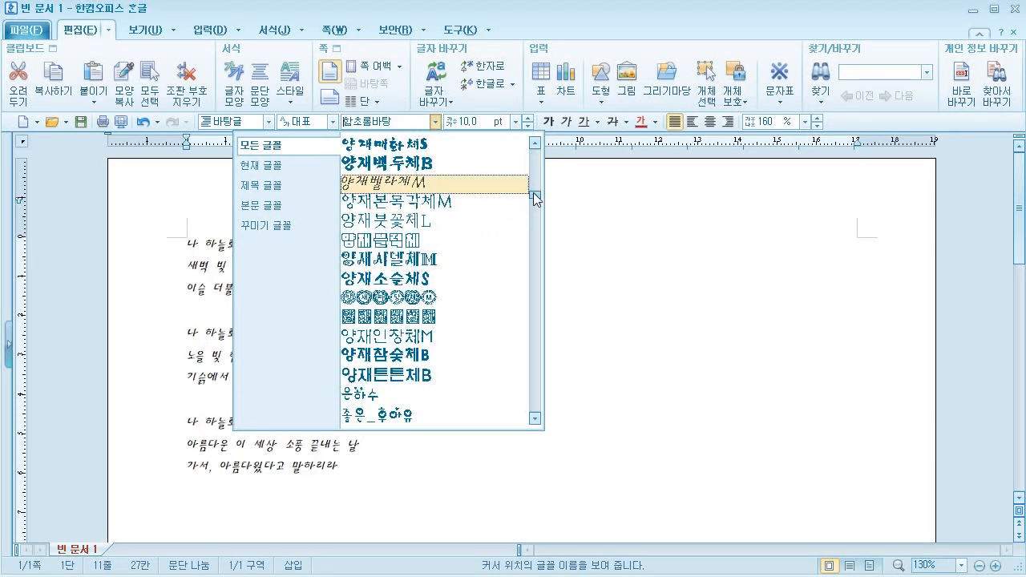
drag(533, 196, 532, 147)
click(437, 122)
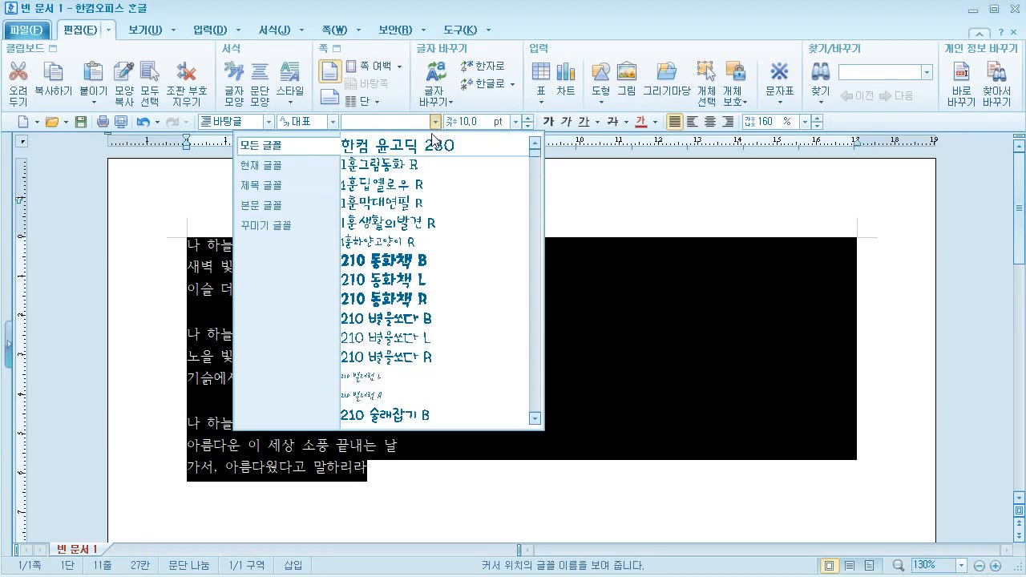
click(428, 144)
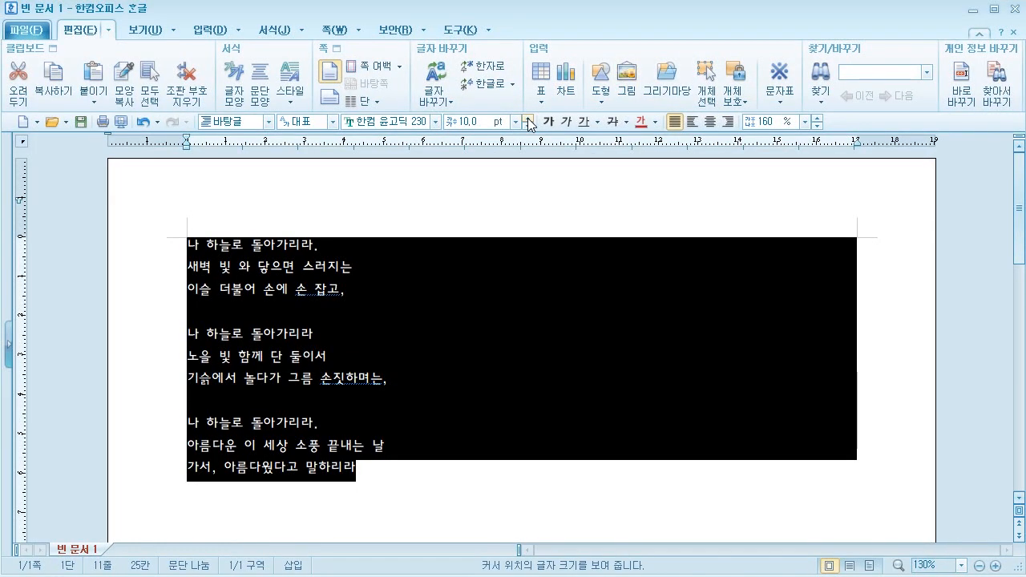
Try the poem's text at 14 pt, and bring the font size back down to 10 pt.
click(528, 118)
click(528, 117)
click(528, 118)
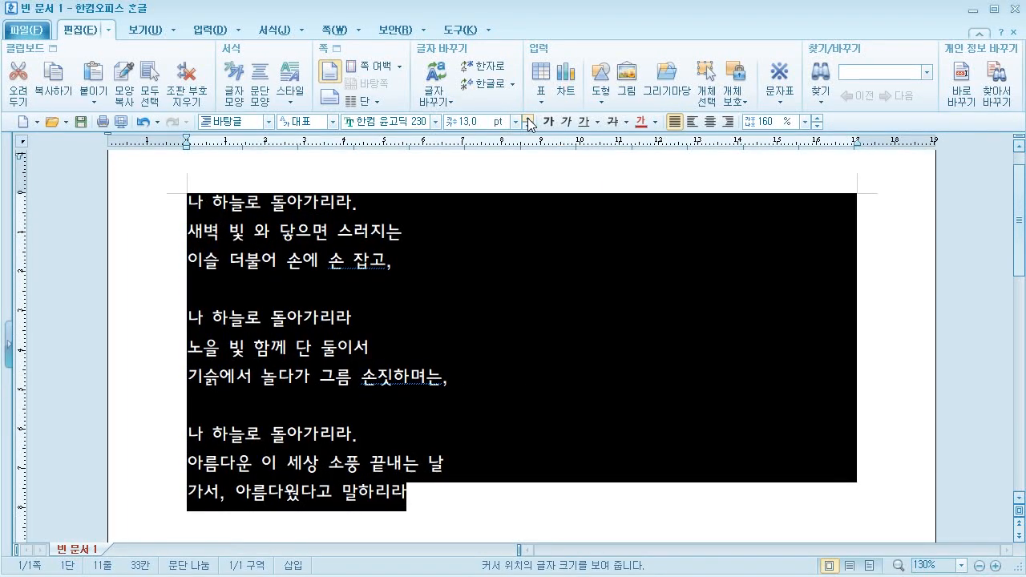
click(528, 118)
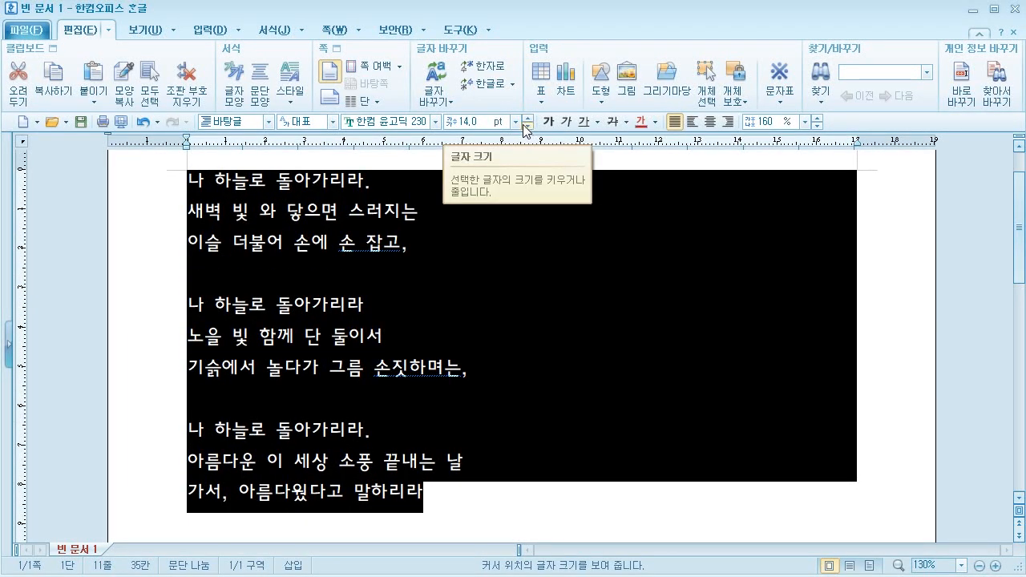
click(528, 126)
click(528, 126)
click(528, 126)
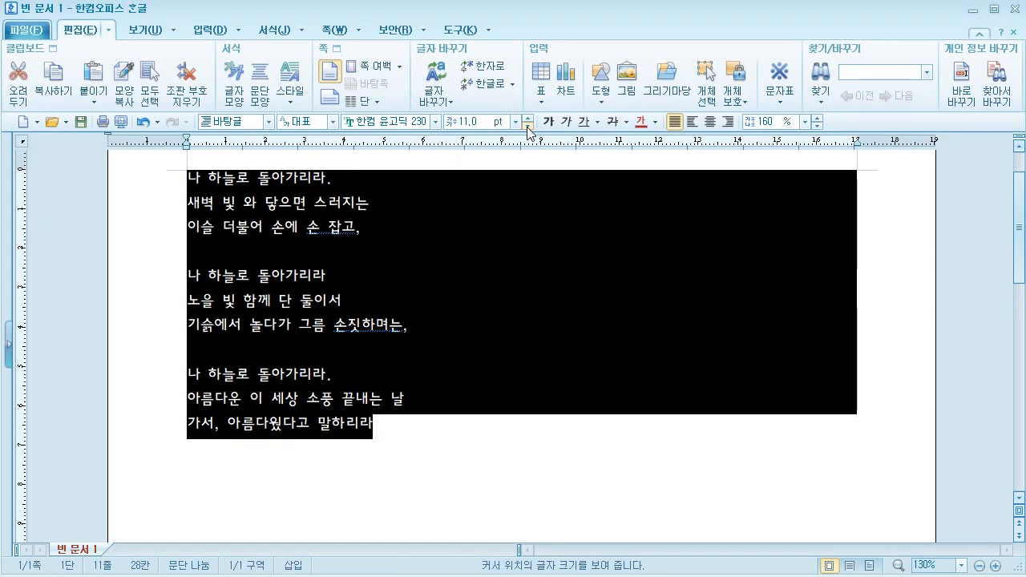
click(528, 126)
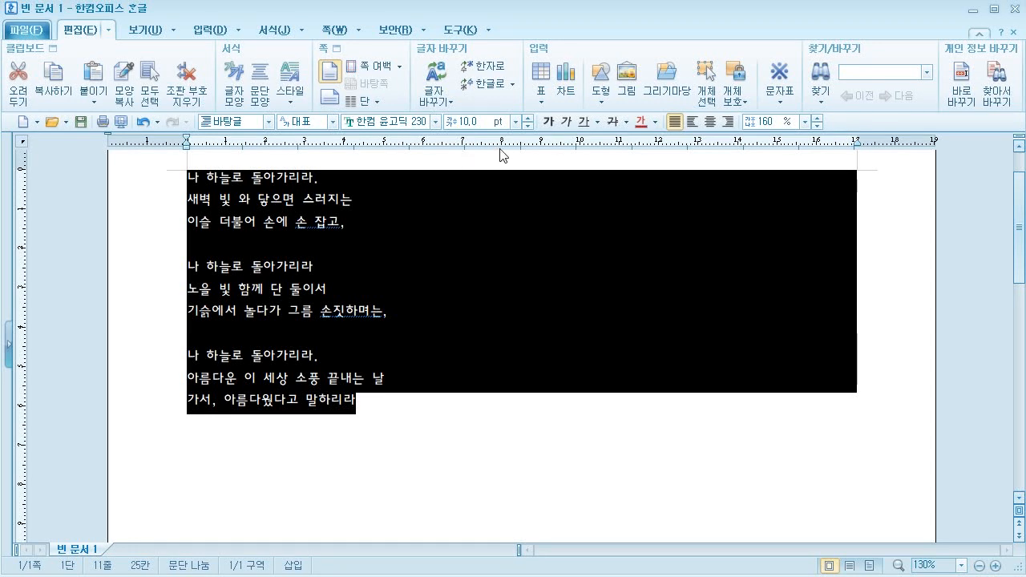
Set the selected poem's font size to 13 pt and its text colour to 진달래색 10% 어둡게.
click(530, 119)
click(530, 119)
click(530, 119)
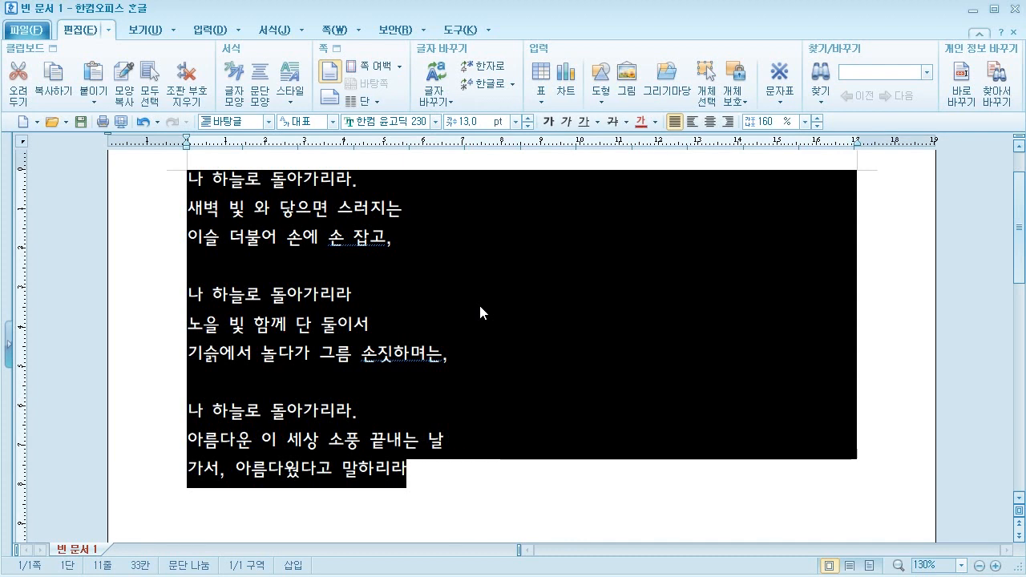
click(656, 123)
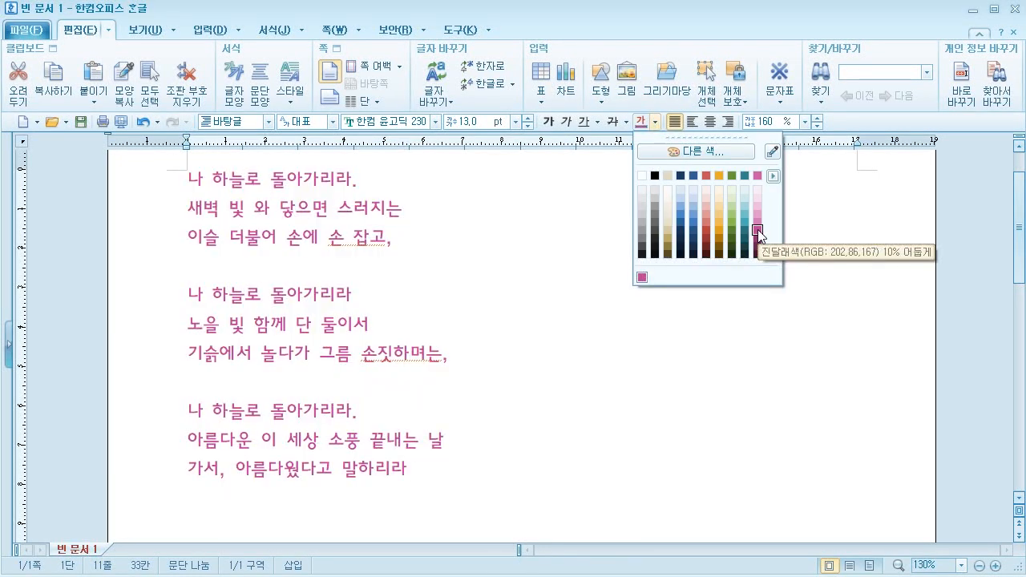
click(758, 232)
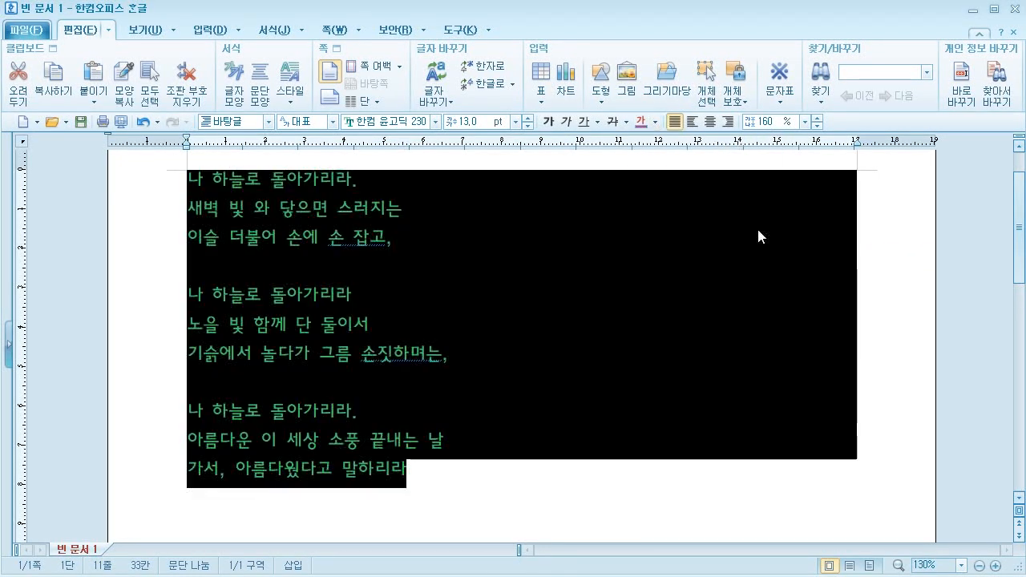
Try justified, centred and right alignment on the selected poem, return it to left alignment and clear the selection.
click(692, 124)
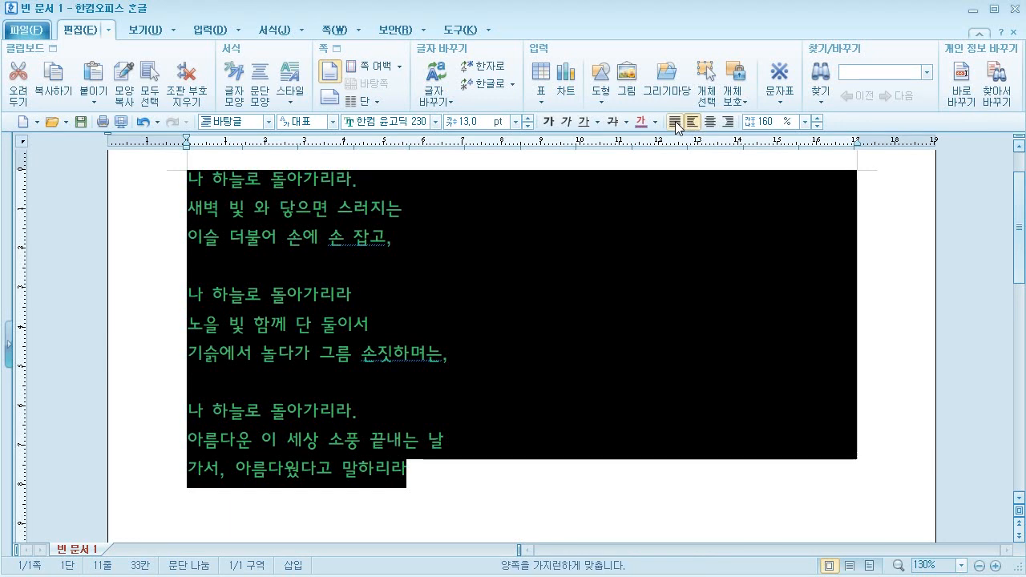
click(676, 123)
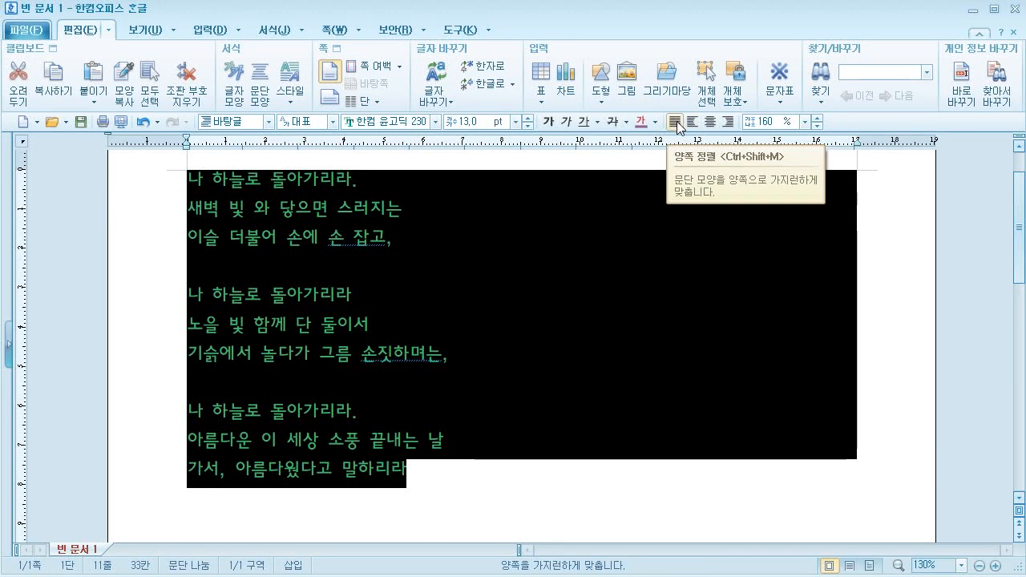
click(711, 122)
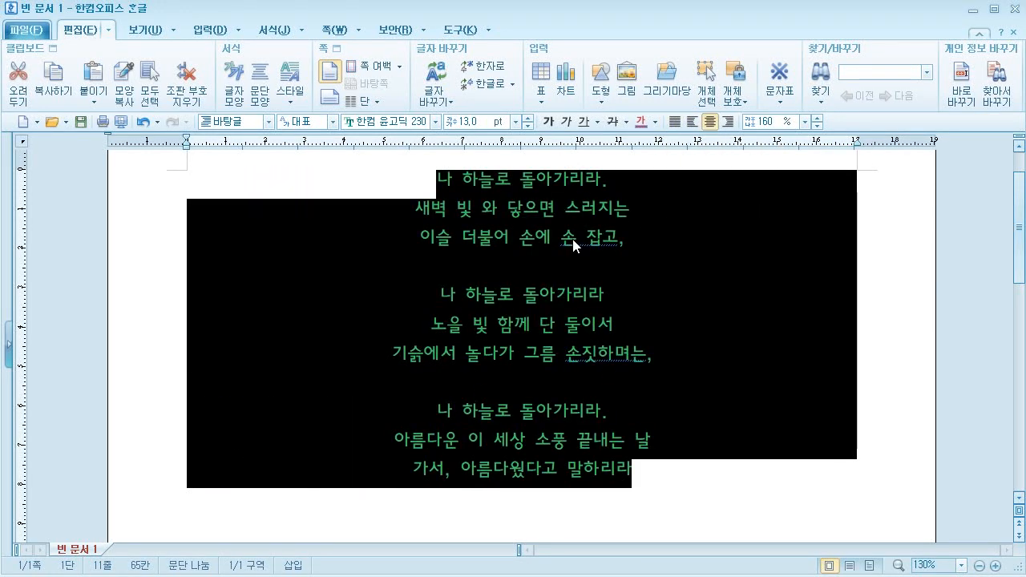
click(728, 122)
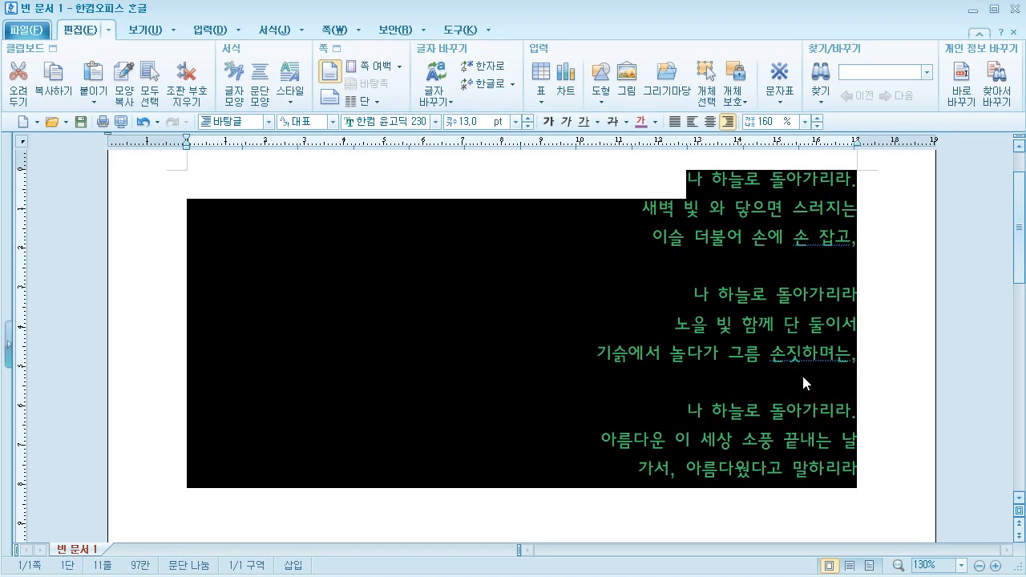
click(691, 122)
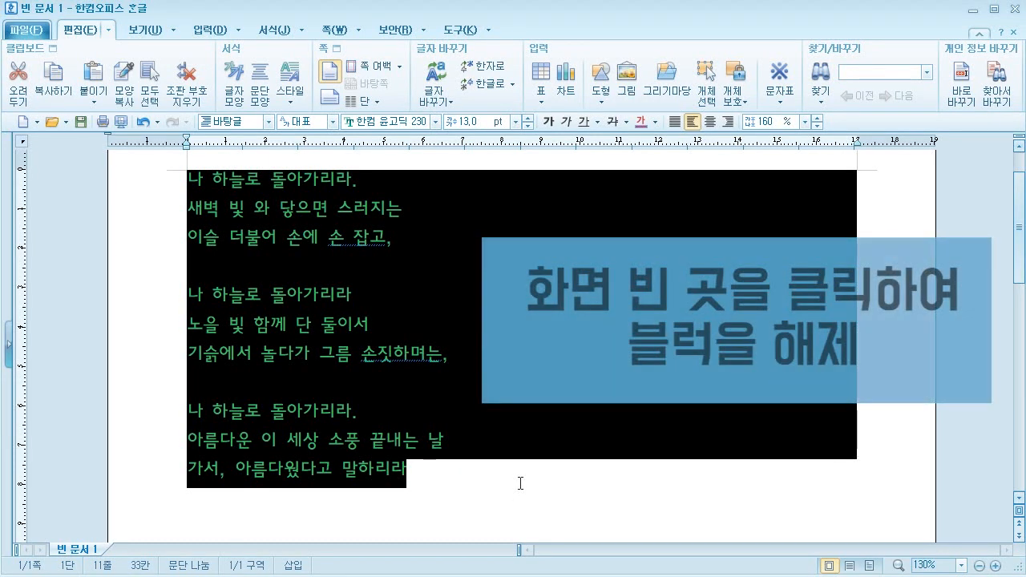
click(521, 483)
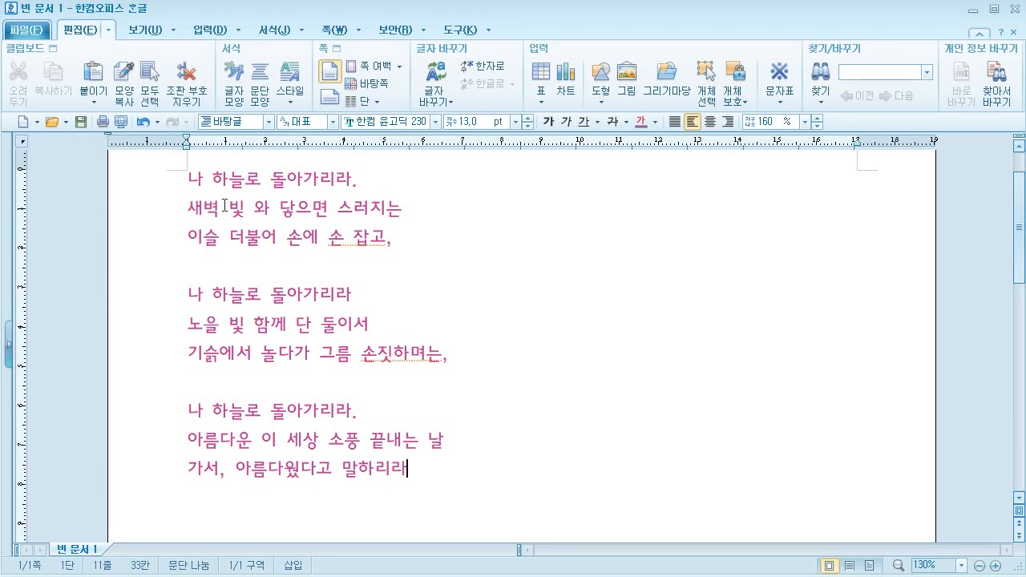
Insert two blank lines above the poem's first line.
scroll(288, 190, up, 2)
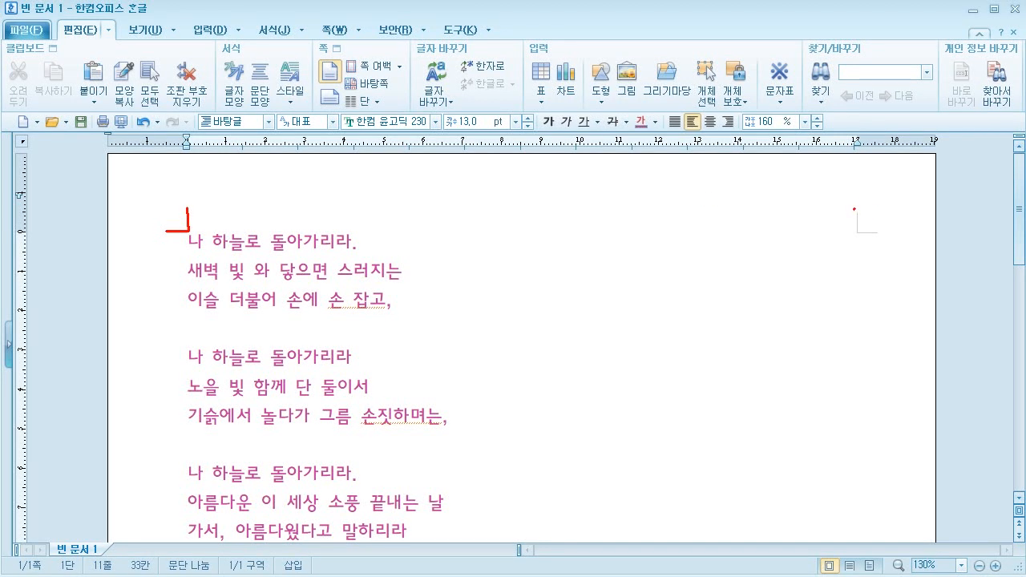
drag(855, 209, 883, 231)
key(Escape)
click(190, 241)
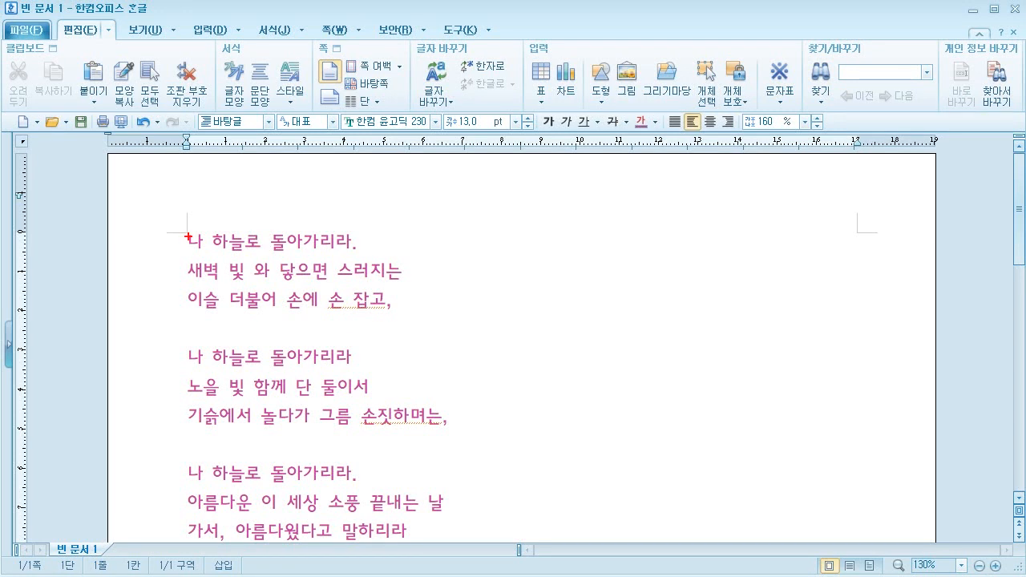
mouse_move(201, 232)
mouse_down()
mouse_move(207, 379)
mouse_move(231, 348)
mouse_up()
key(Escape)
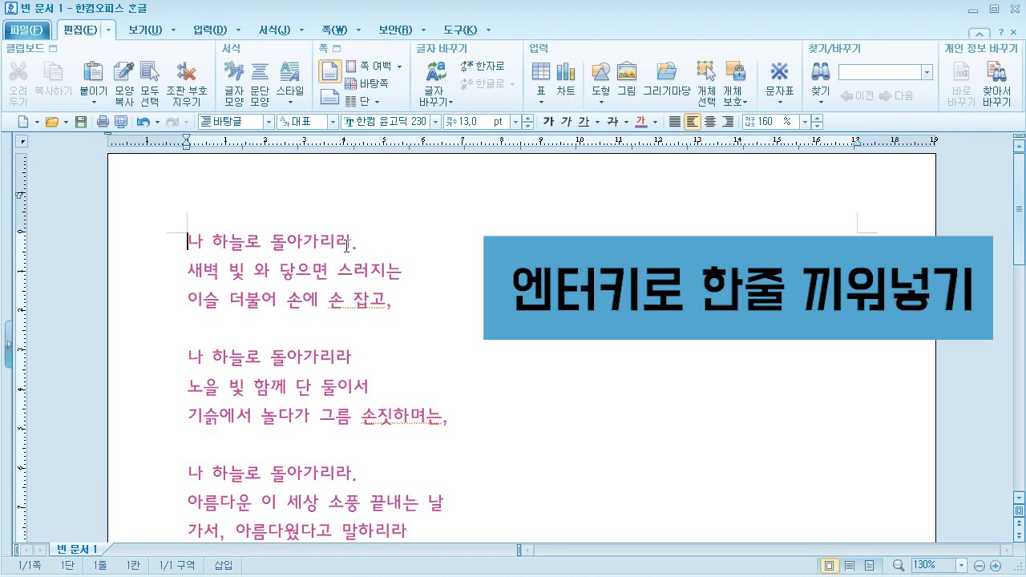
key(Return)
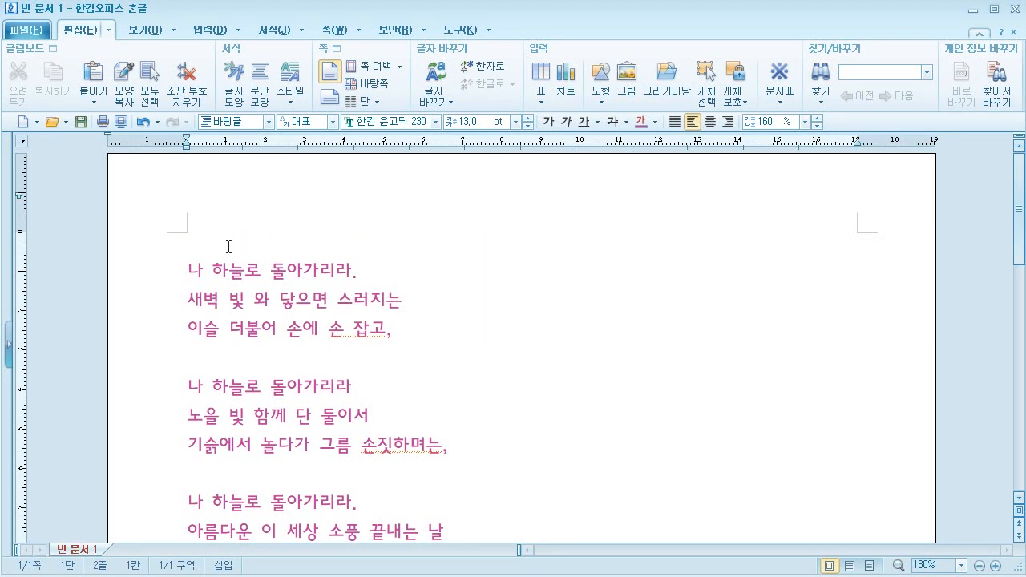
key(Return)
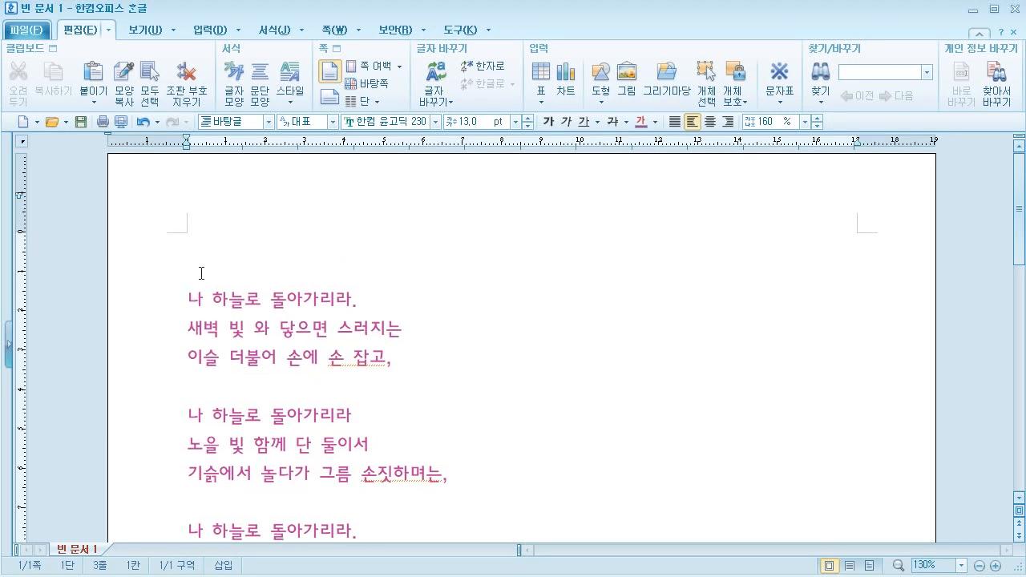
Enter the title "귀천 - 천상병" on the blank first line of the page.
click(197, 241)
text(귀천 - )
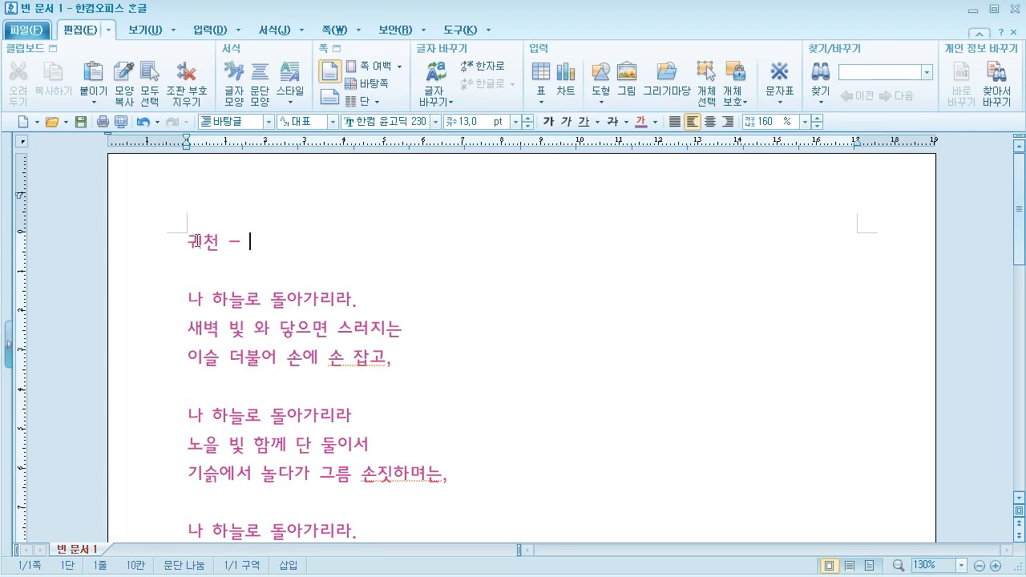
text(천상병)
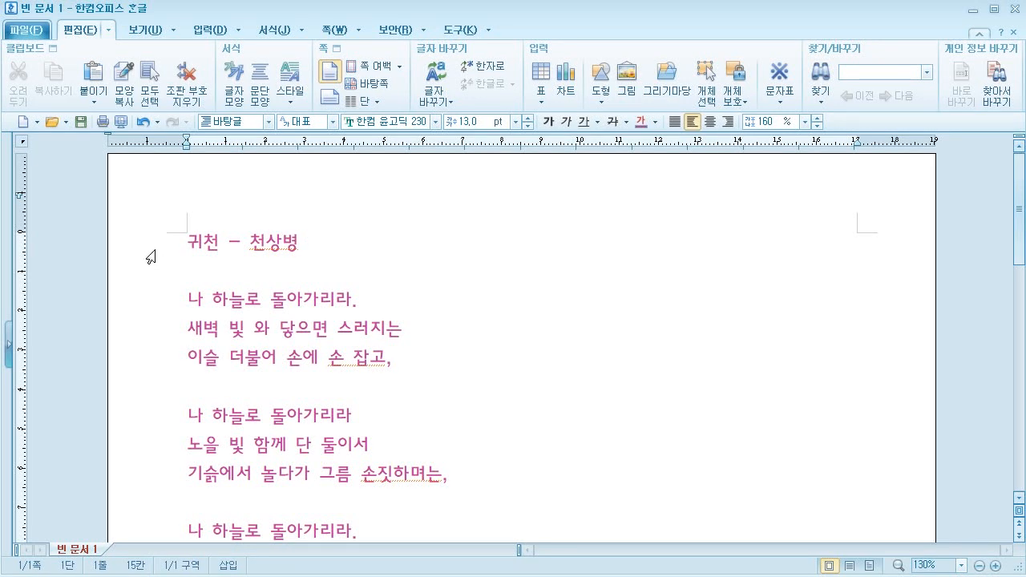
Select the whole title line and increase its font size to 22 pt.
click(167, 248)
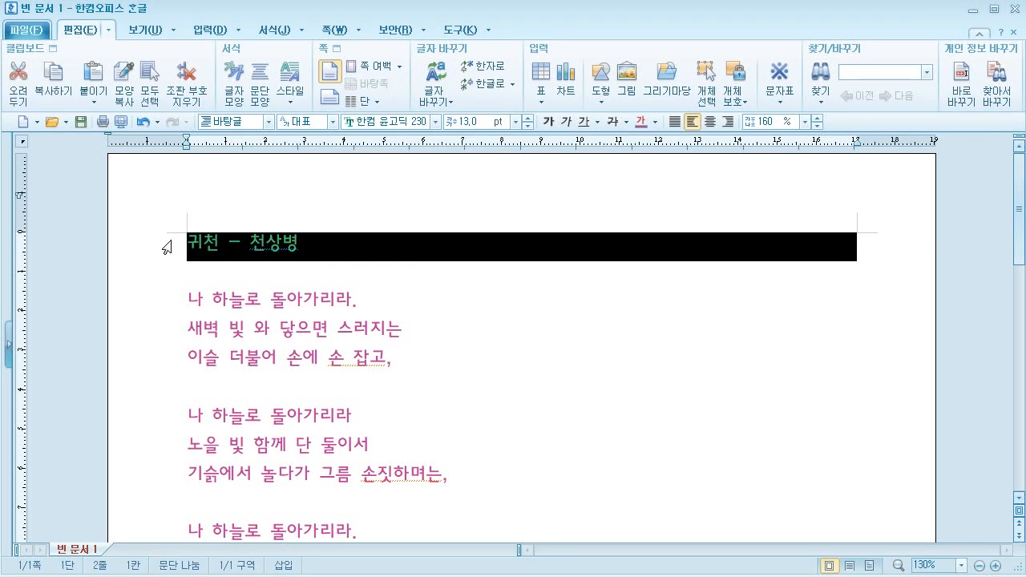
click(528, 118)
click(529, 118)
click(528, 118)
click(528, 118)
click(528, 118)
click(529, 117)
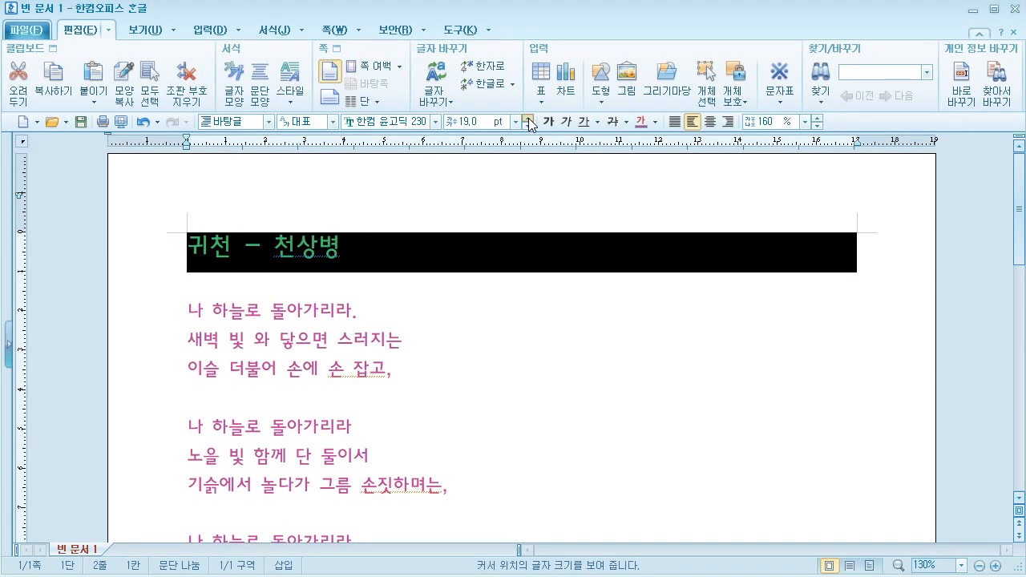
click(528, 118)
click(528, 118)
click(529, 117)
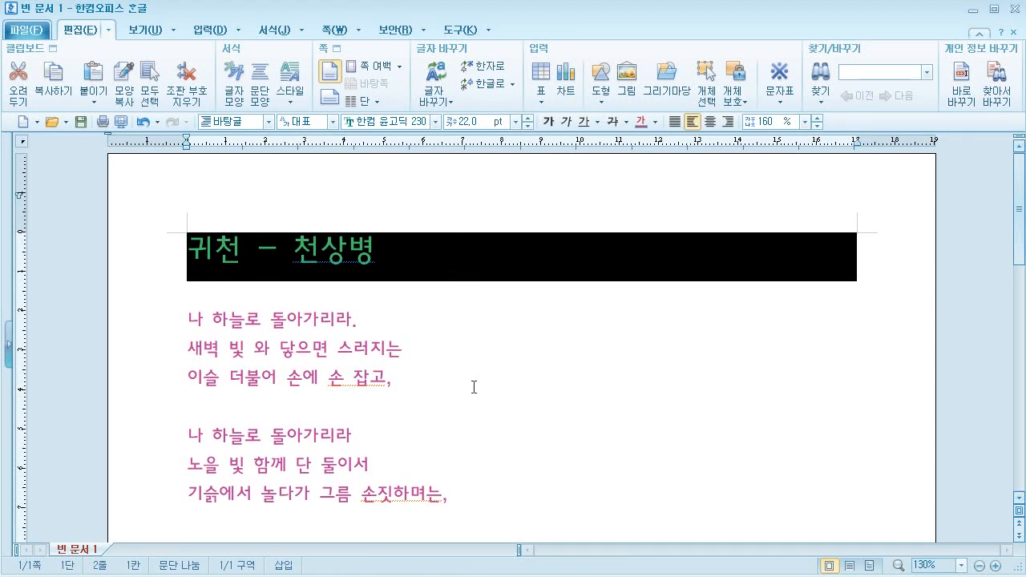
Set the selected title's text colour to black and clear the selection.
click(656, 122)
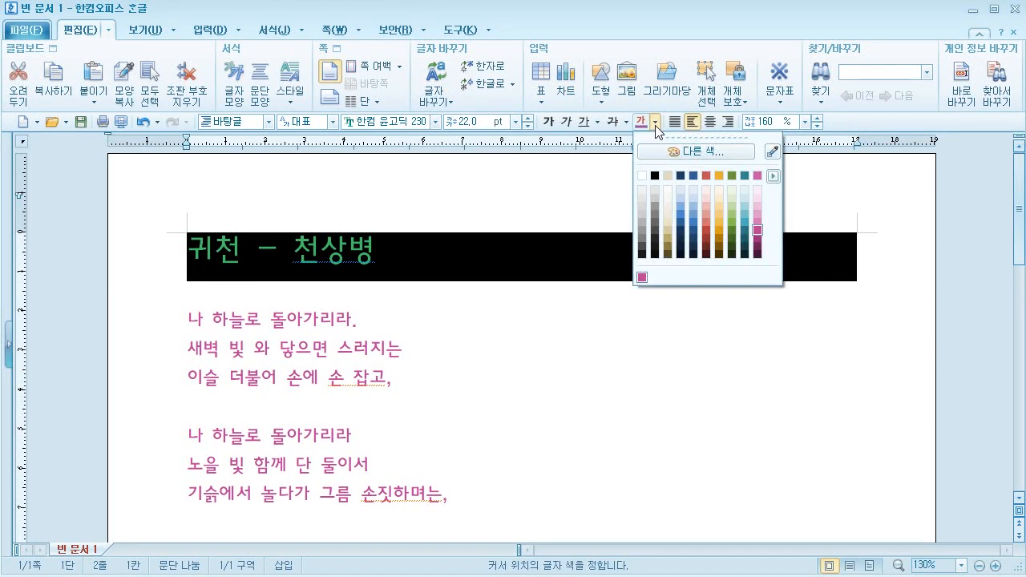
click(655, 175)
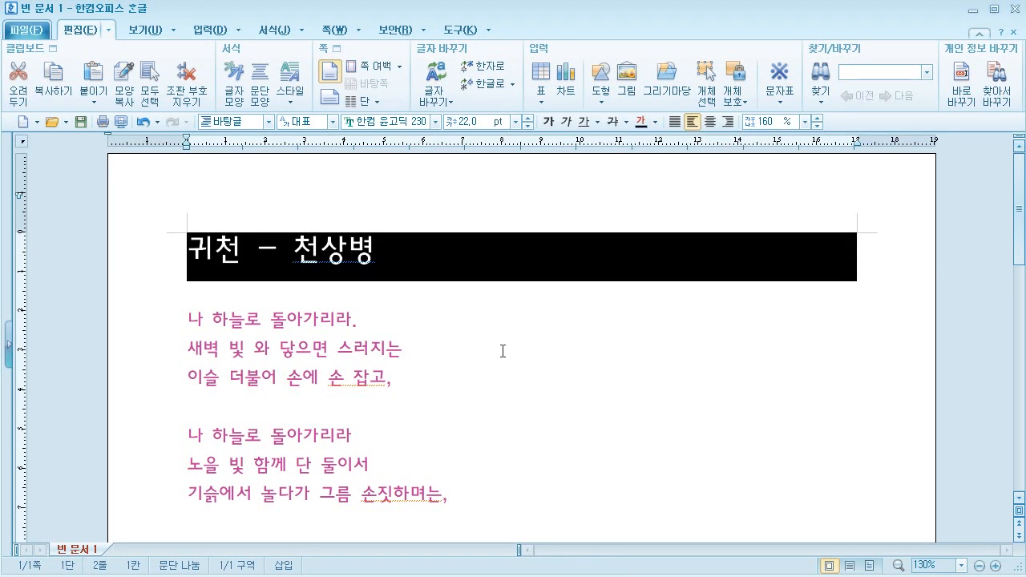
click(549, 341)
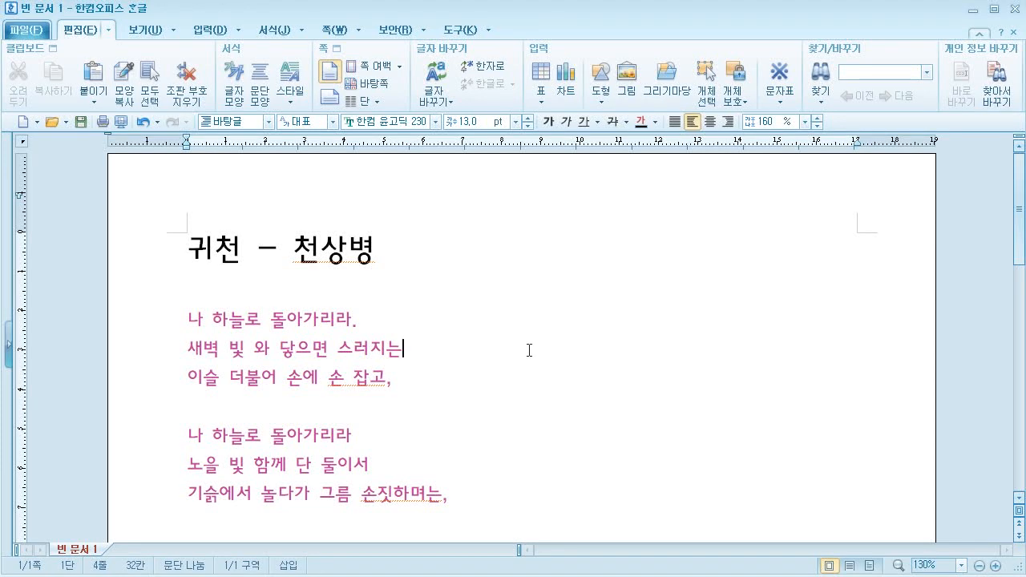
Correct the misspelled word 그름 to 구름 in the last line of the second stanza.
scroll(521, 357, down, 3)
scroll(458, 375, up, 3)
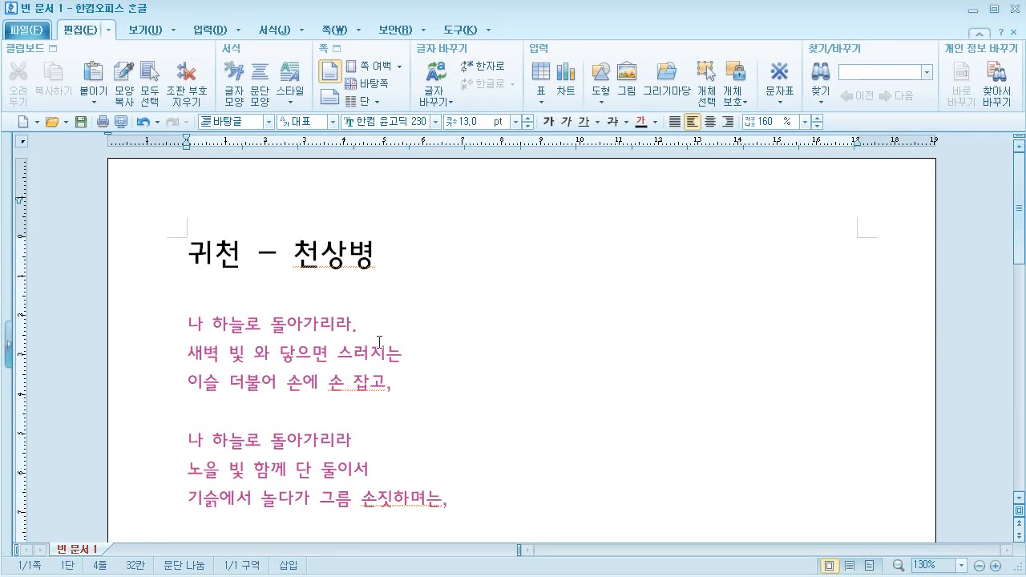
scroll(376, 341, down, 2)
scroll(353, 385, down, 1)
click(335, 373)
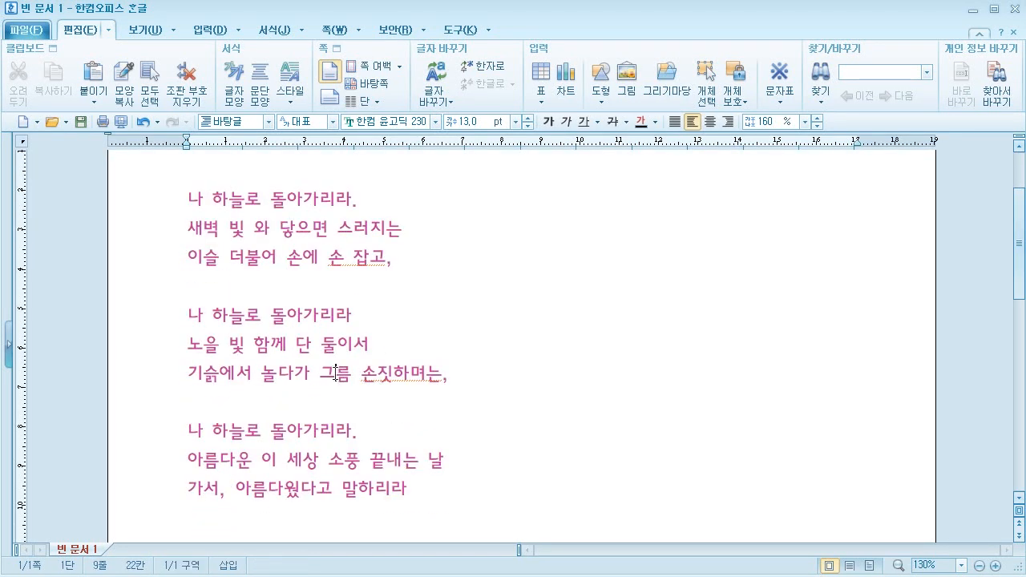
key(BackSpace)
text(구)
scroll(448, 412, up, 1)
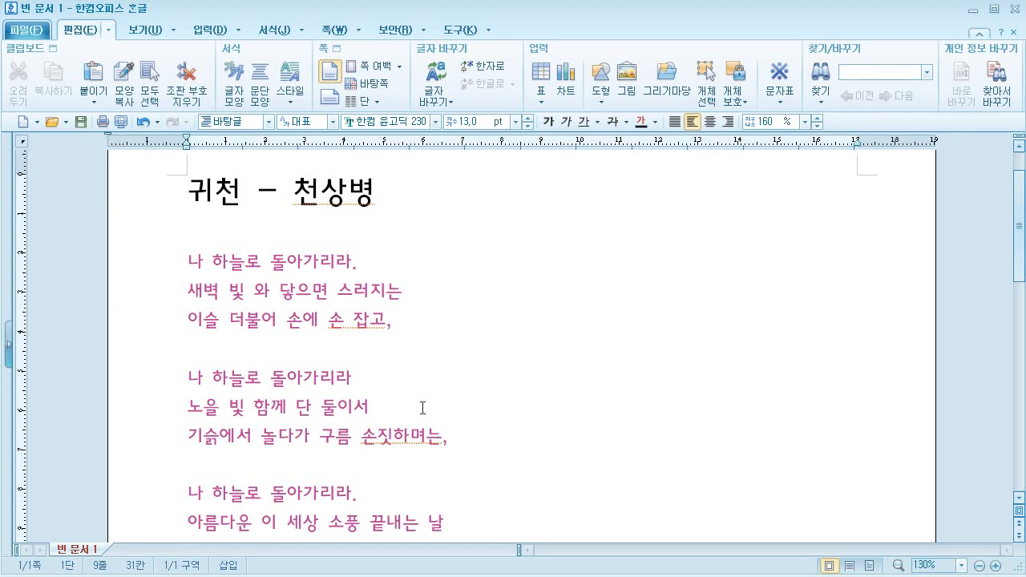
scroll(430, 395, up, 1)
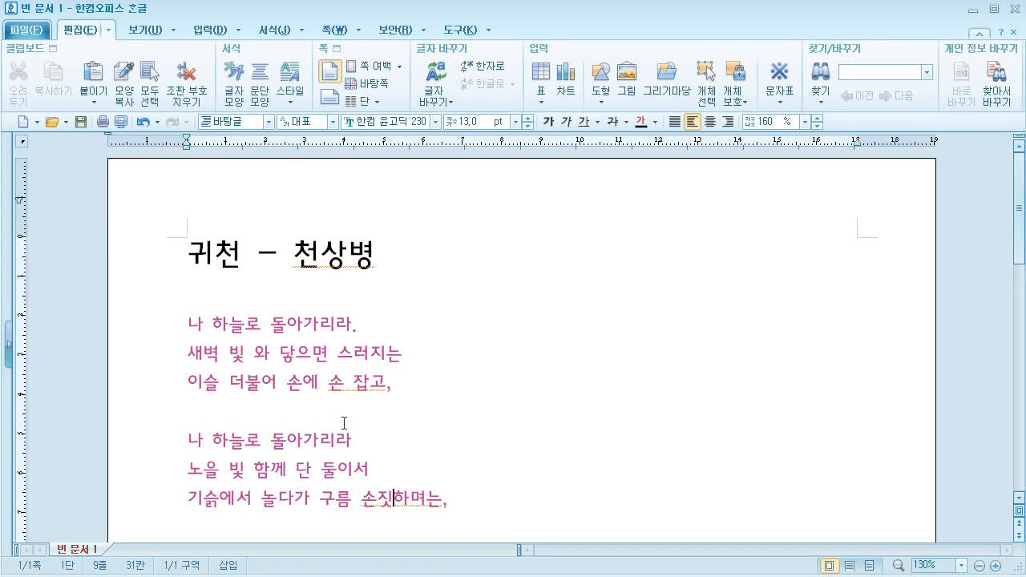
Save the document in the 문서 folder as a 한글 문서 (*.hwp) file named 귀천.
click(28, 32)
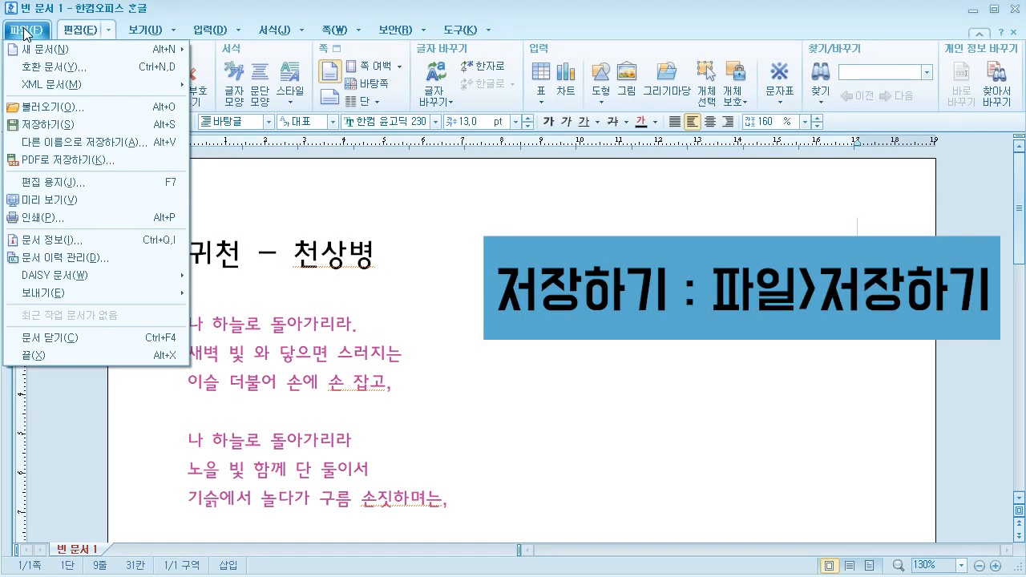
click(59, 127)
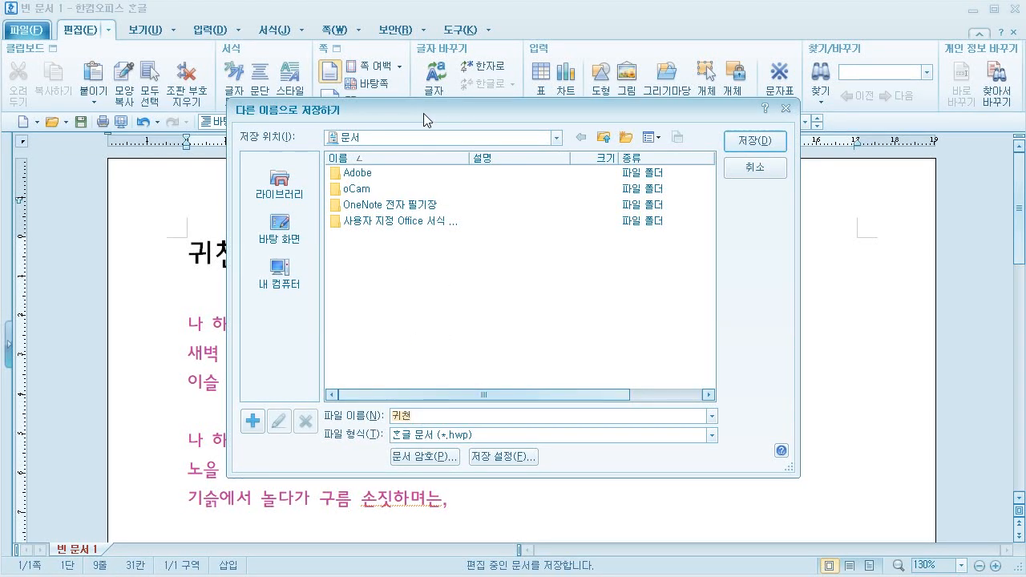
drag(424, 120, 572, 114)
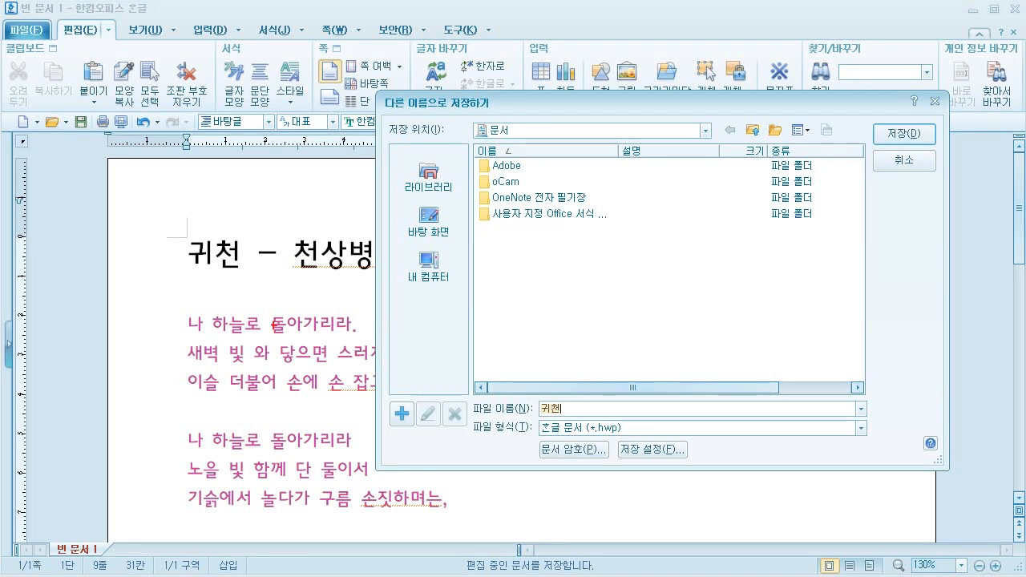
mouse_move(245, 227)
mouse_down()
mouse_move(196, 256)
mouse_move(228, 268)
mouse_move(280, 255)
mouse_move(526, 396)
mouse_move(501, 410)
mouse_up()
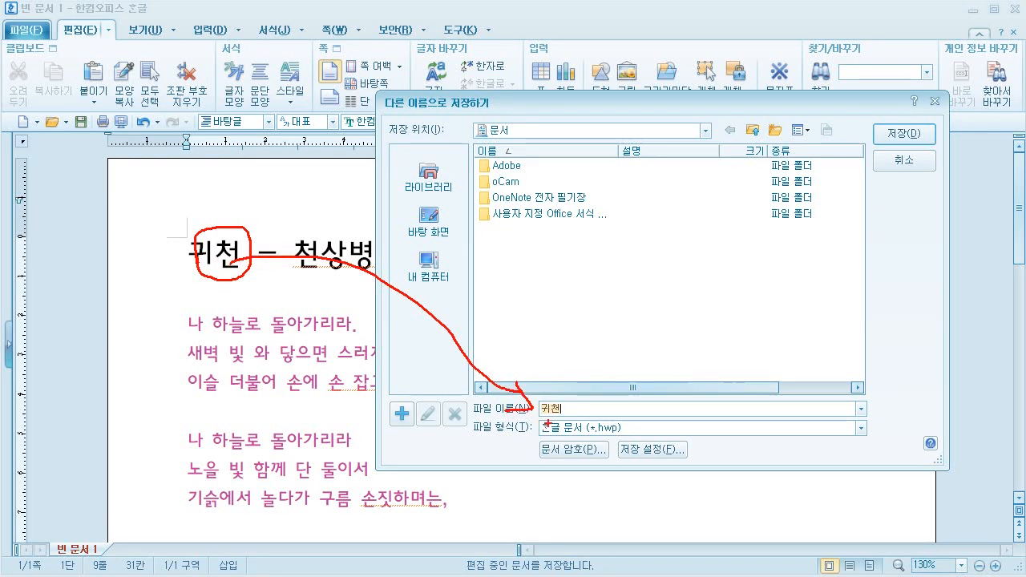
key(Escape)
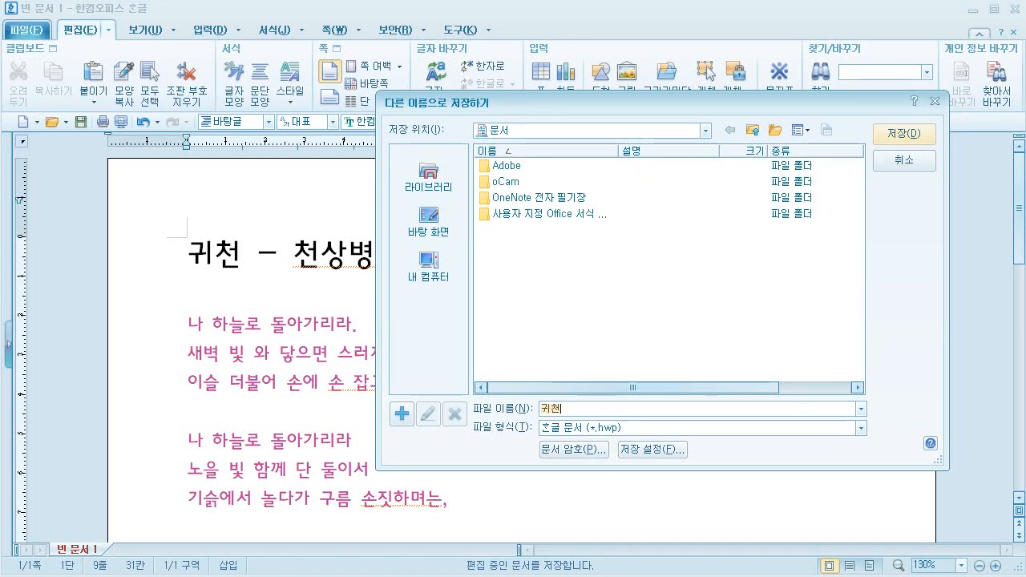
mouse_move(572, 380)
mouse_down()
mouse_move(576, 412)
mouse_move(555, 431)
mouse_move(532, 412)
mouse_move(559, 387)
mouse_up()
mouse_move(918, 108)
mouse_down()
mouse_move(922, 142)
mouse_move(888, 120)
mouse_up()
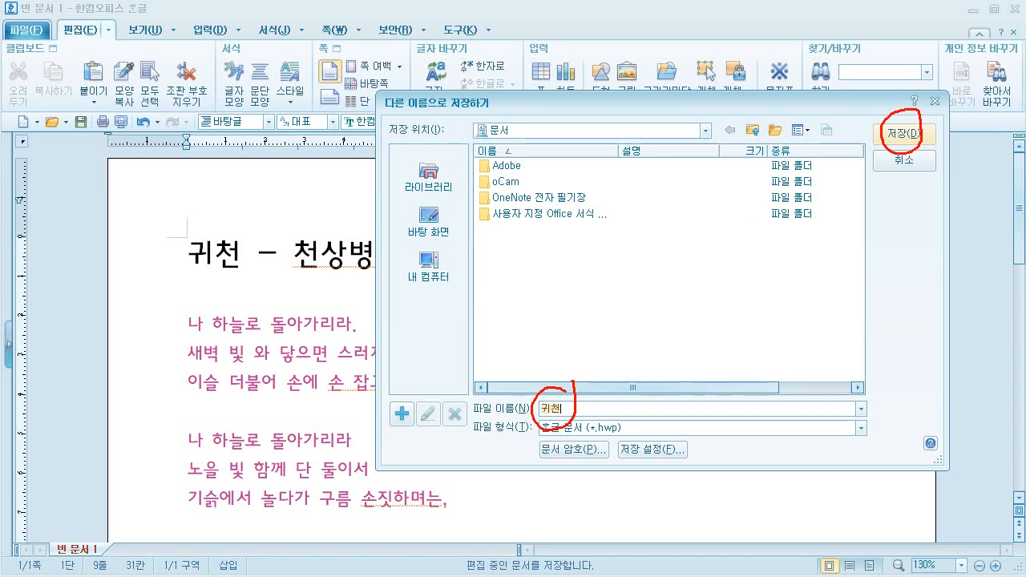
mouse_move(471, 116)
mouse_down()
mouse_move(473, 138)
mouse_move(692, 147)
mouse_up()
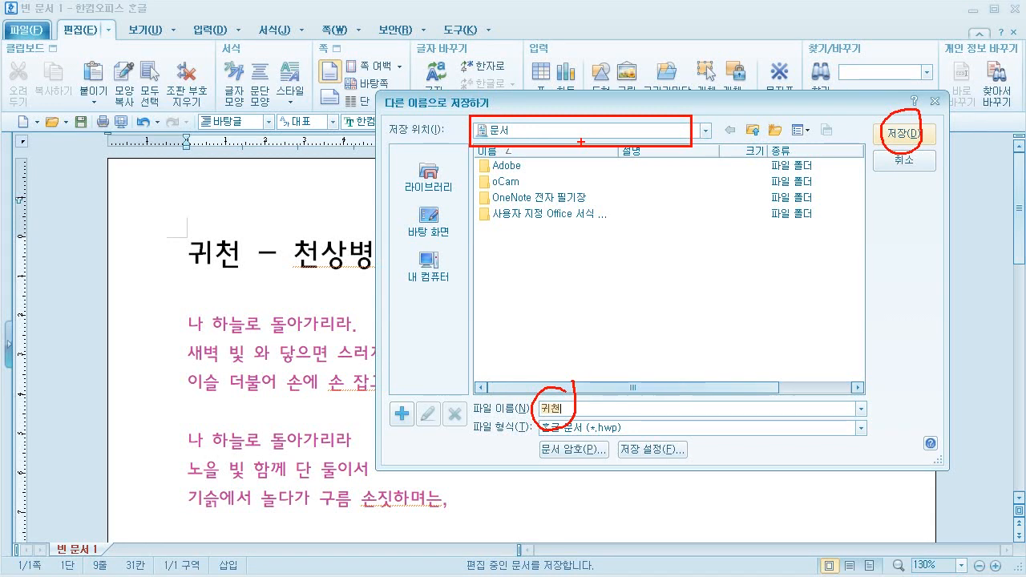
drag(560, 121, 577, 118)
mouse_move(558, 394)
mouse_down()
mouse_move(564, 407)
mouse_move(579, 390)
mouse_up()
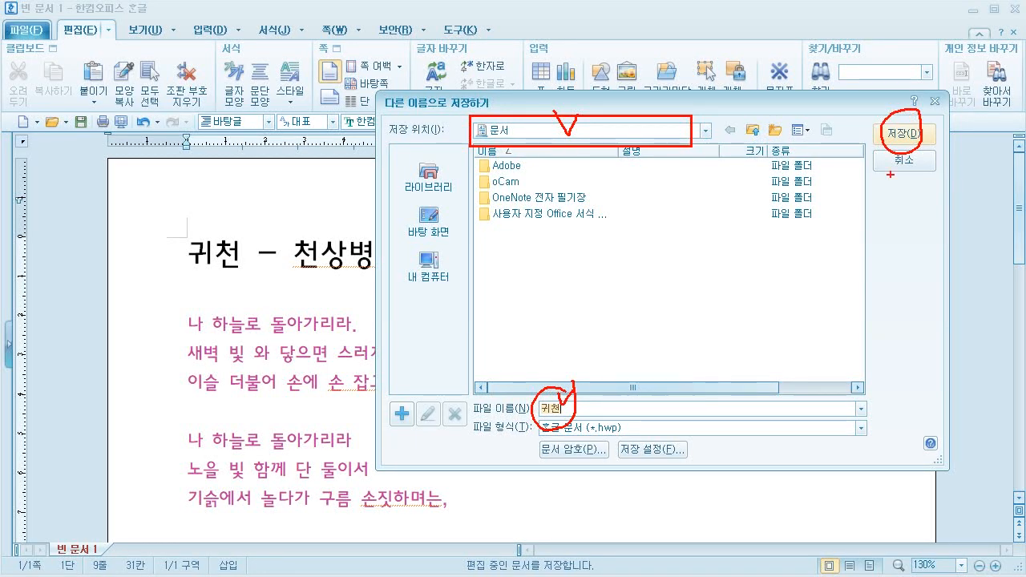
key(Escape)
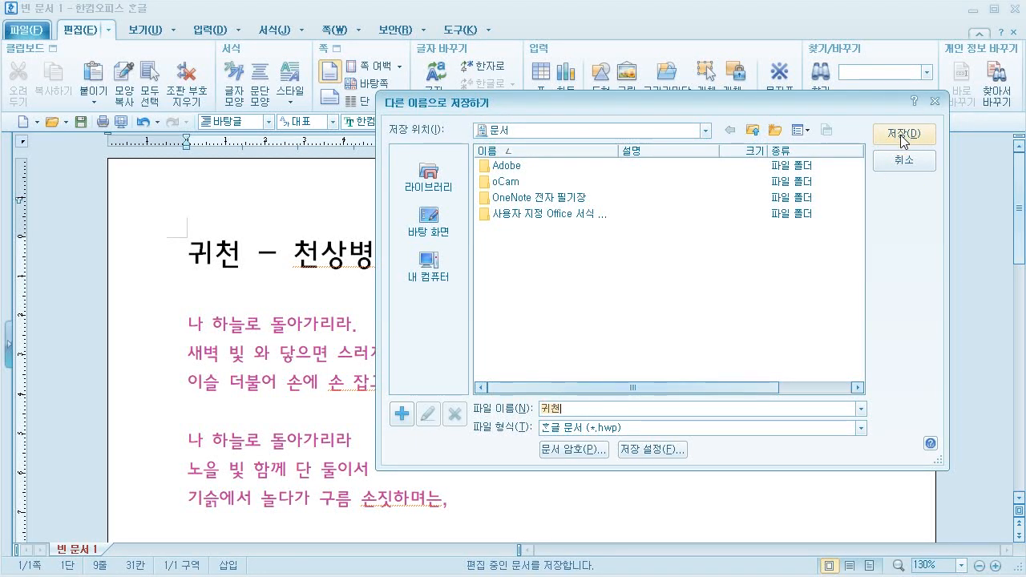
click(900, 135)
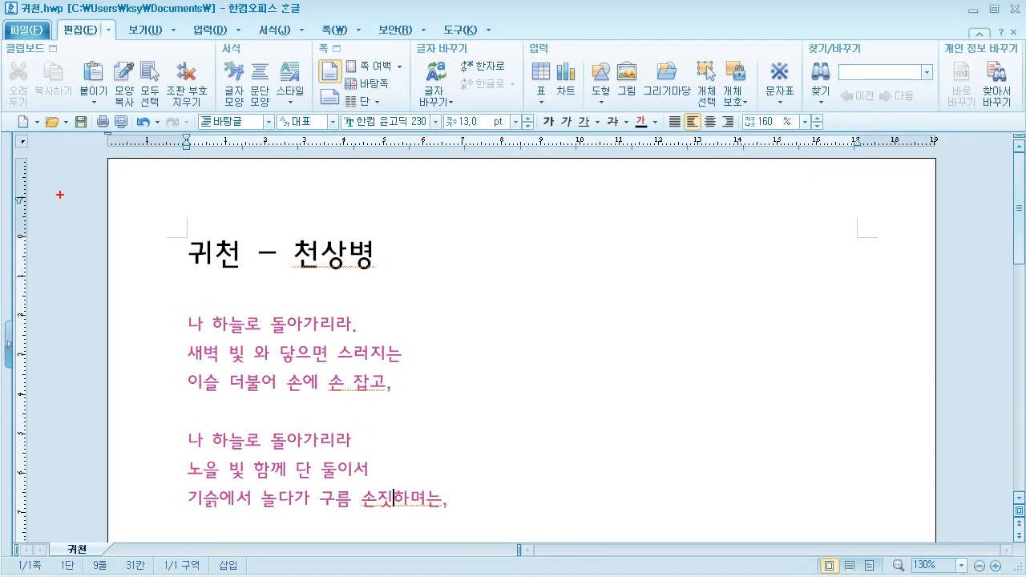
drag(16, 18, 65, 20)
drag(66, 19, 216, 20)
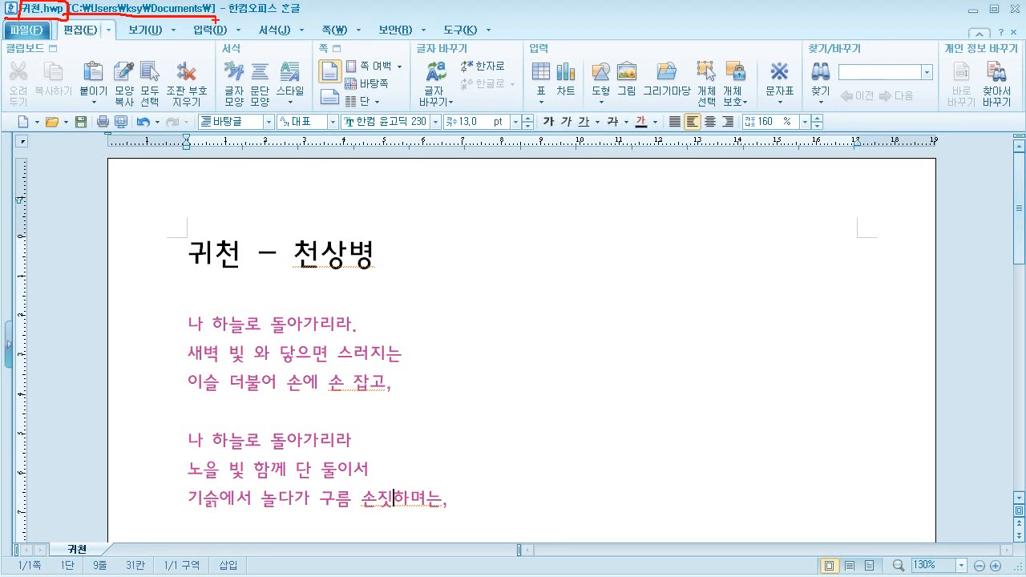